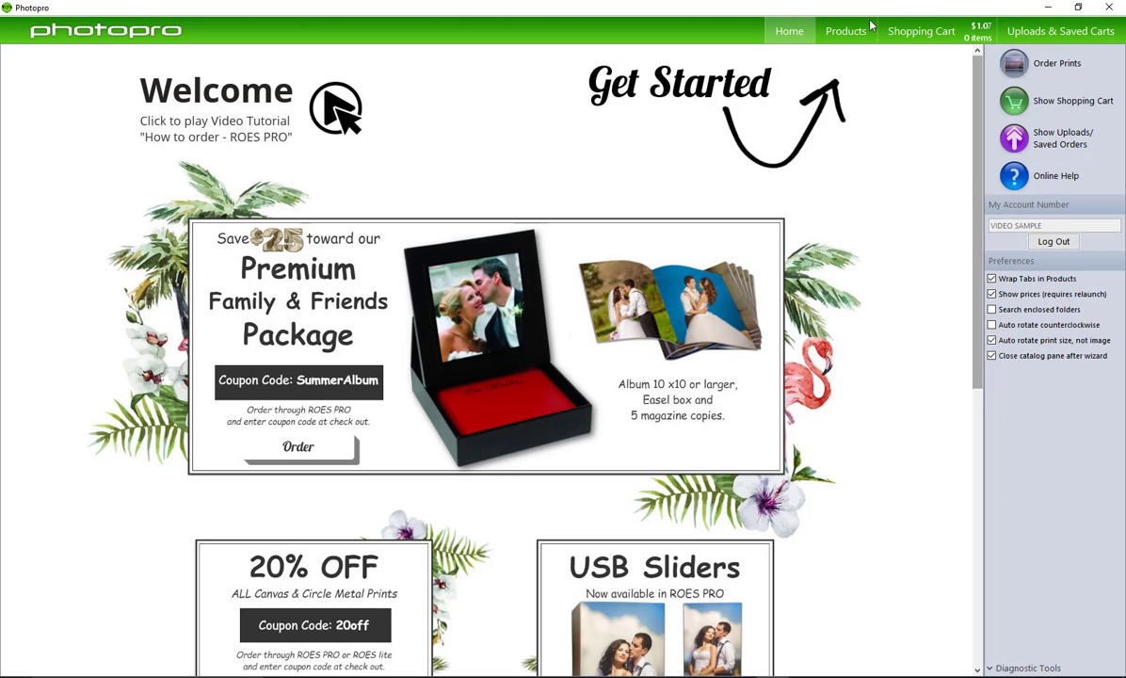
Step: Open the Book Design - Coffee Table product catalog and show the 12x12 page spreads
left_click(832, 32)
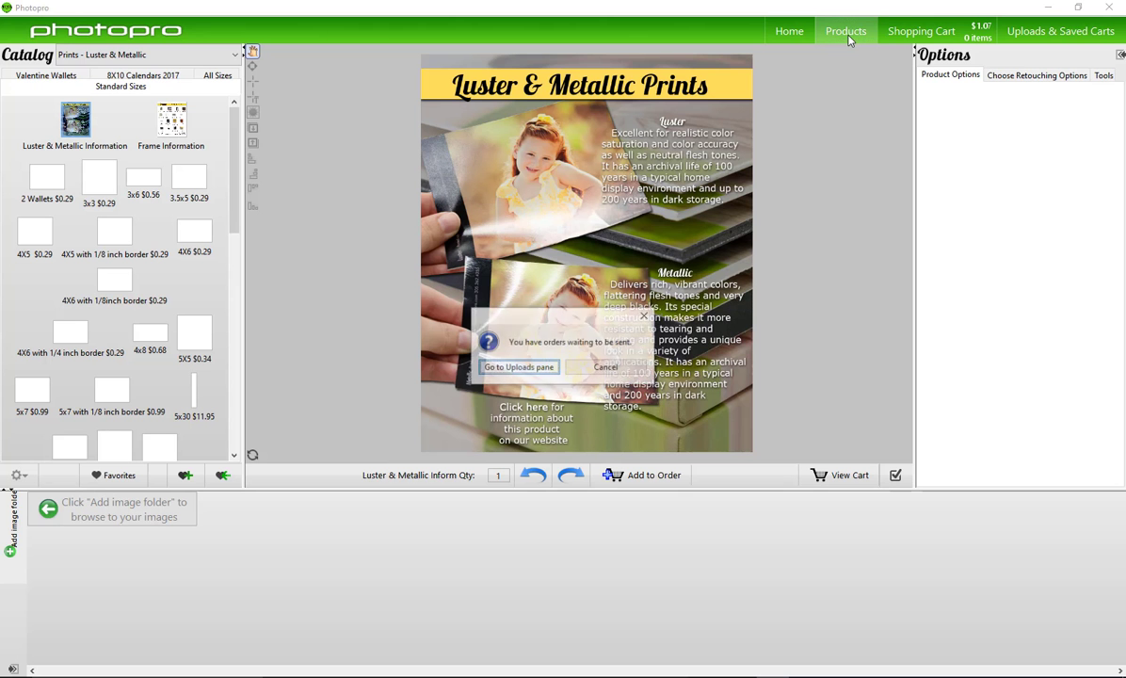
left_click(105, 55)
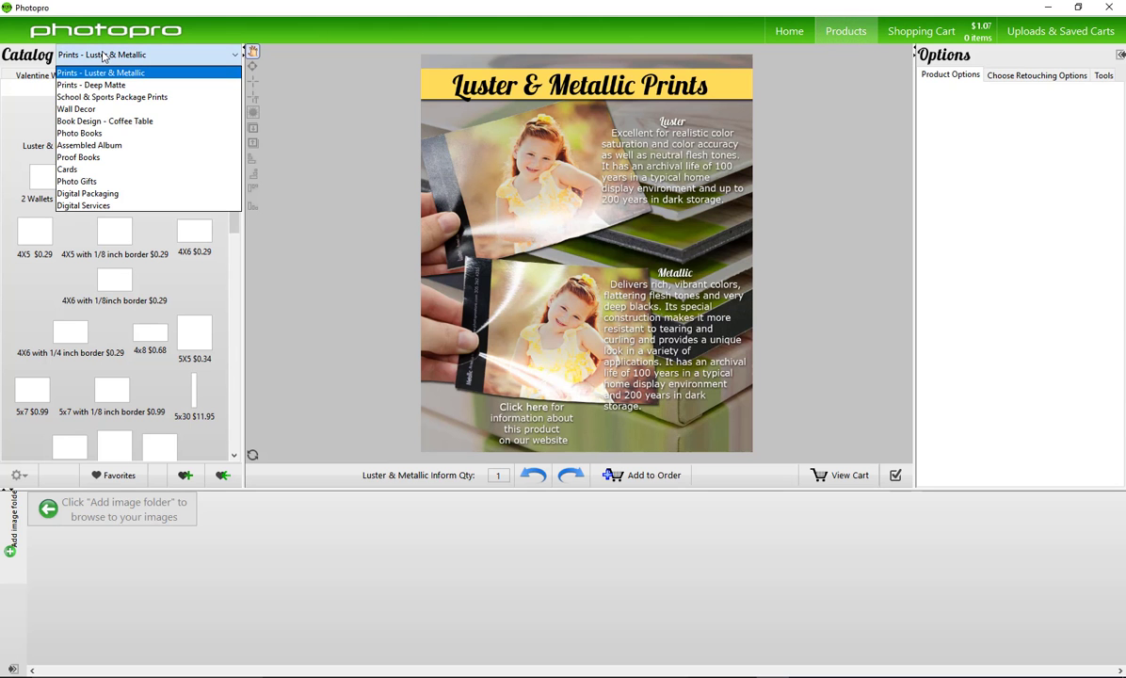
left_click(109, 122)
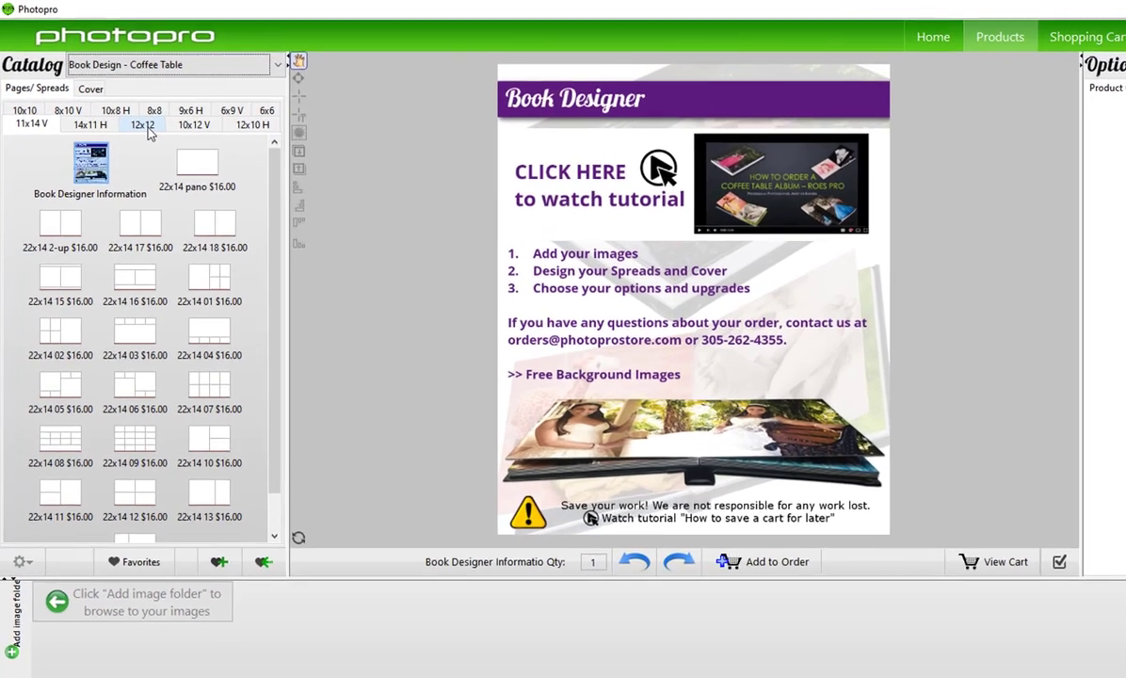
left_click(122, 107)
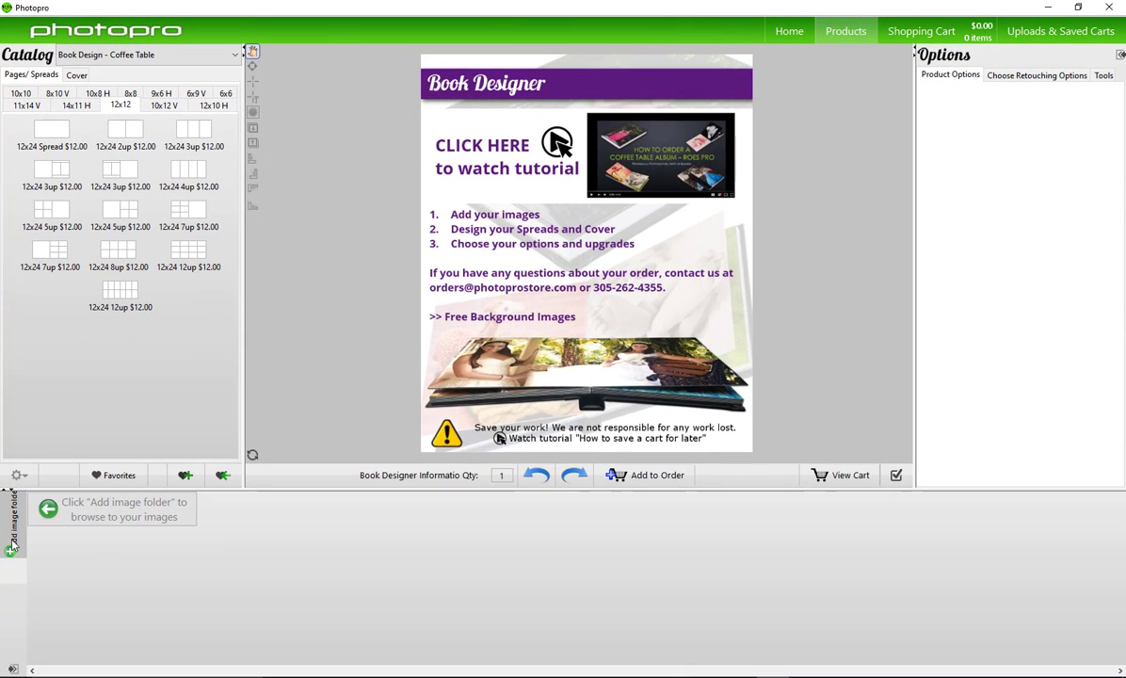
Step: Add the Wedding and the Wedding and Engagement folders as image sources
left_click(13, 544)
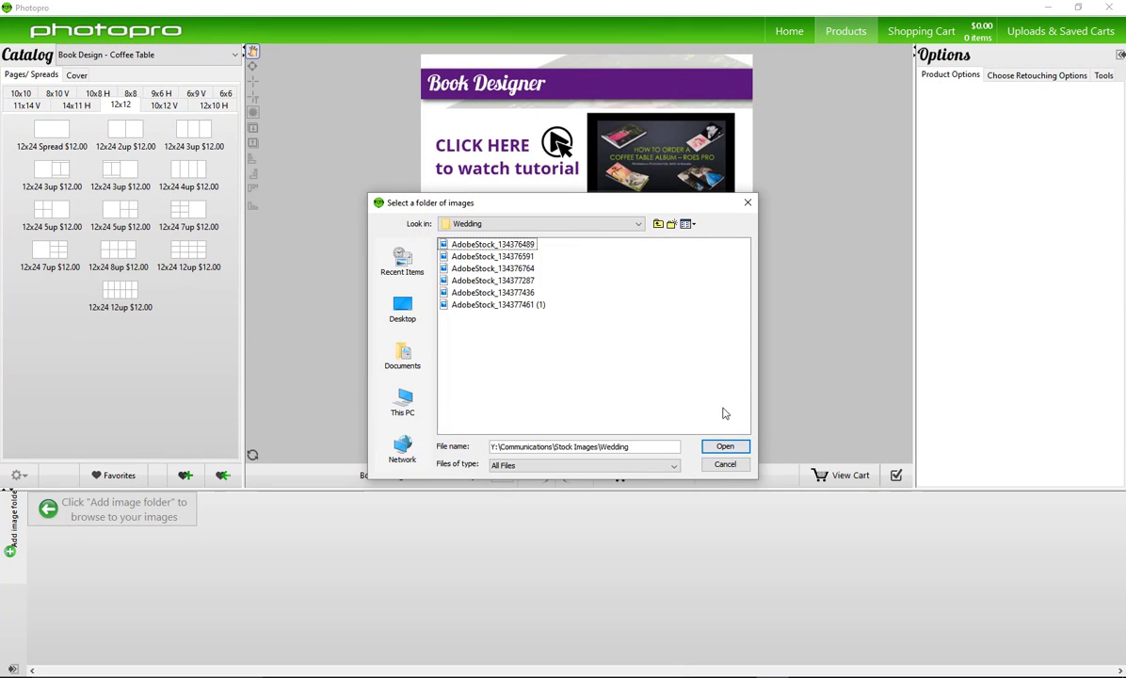
left_click(725, 445)
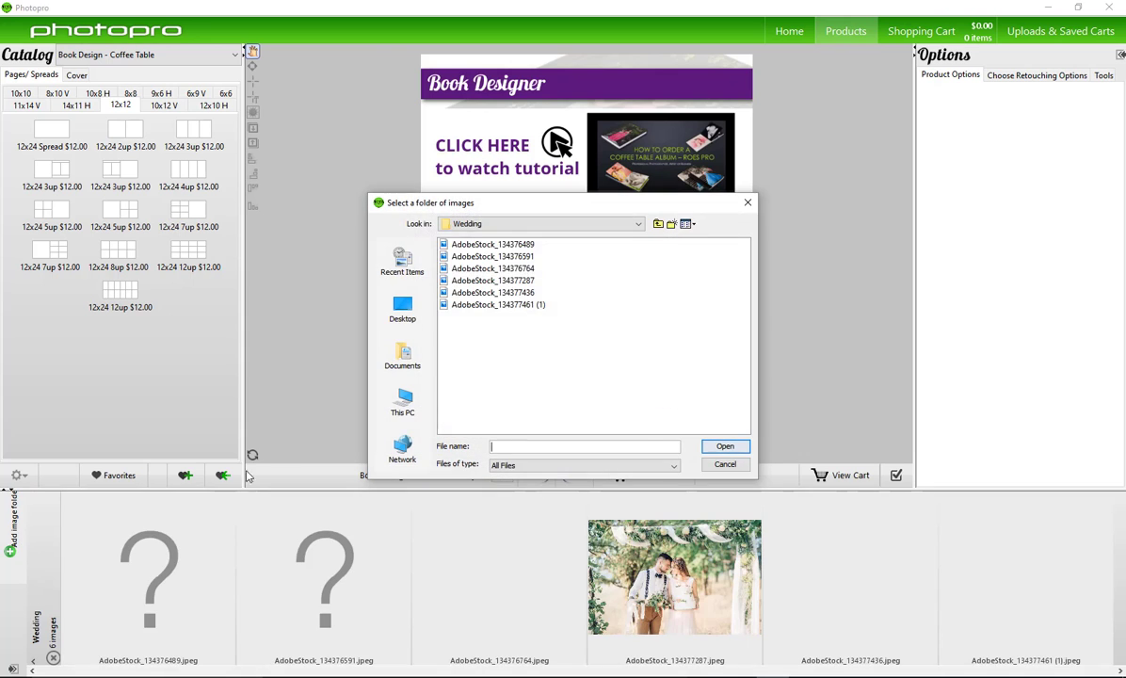
left_click(657, 223)
double_click(460, 221)
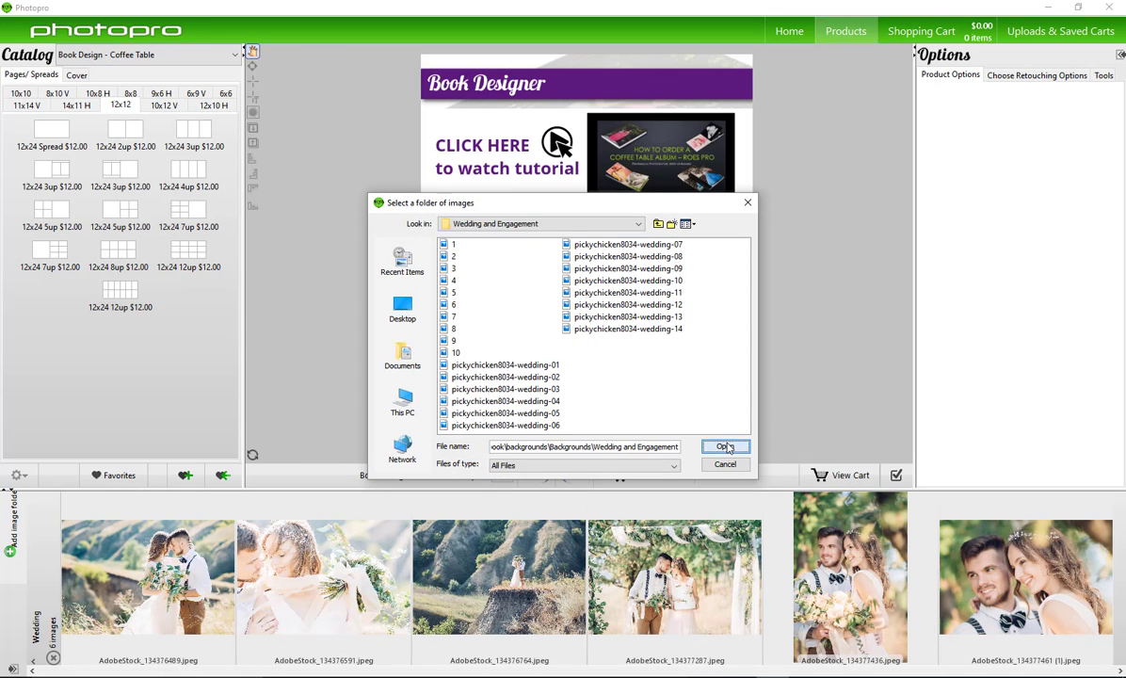
left_click(724, 446)
Step: Start a blank 12x24 Spread and browse to the background images in the added folders
left_click(47, 129)
left_click_drag(93, 674, 307, 674)
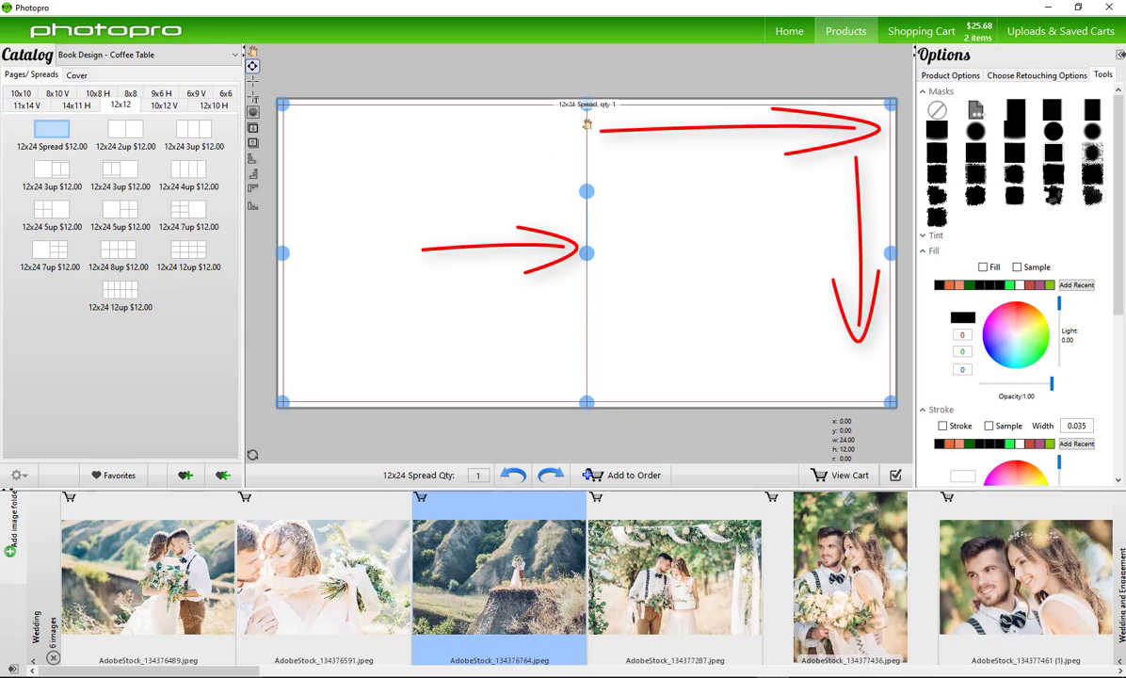
left_click(601, 431)
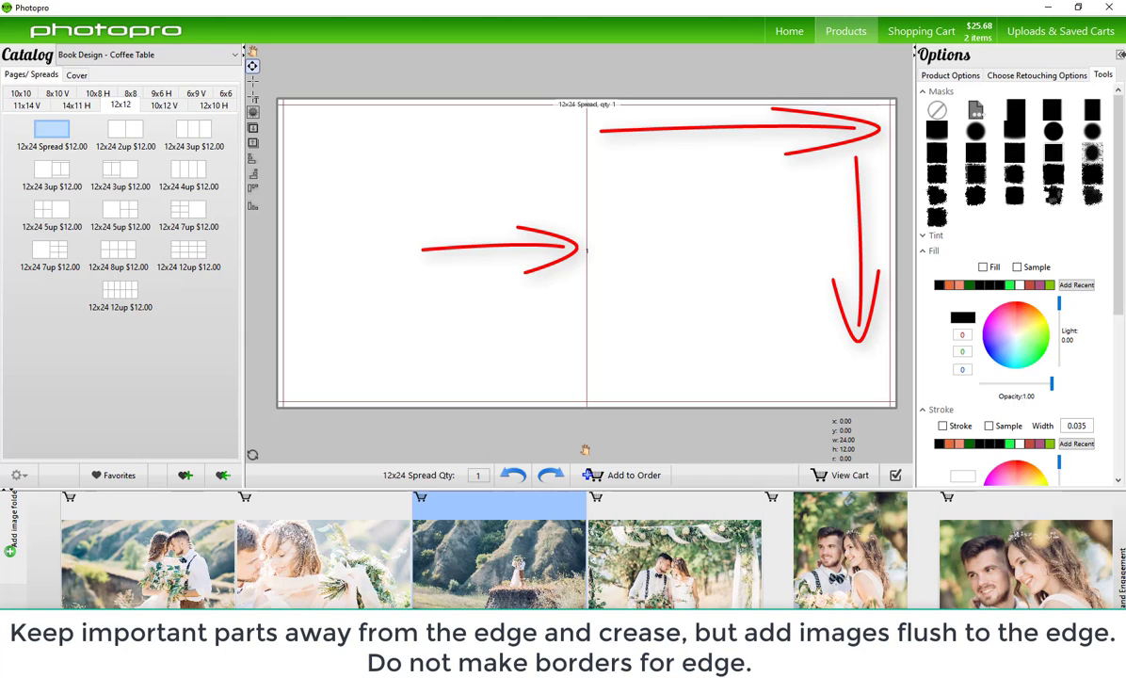
left_click(651, 139)
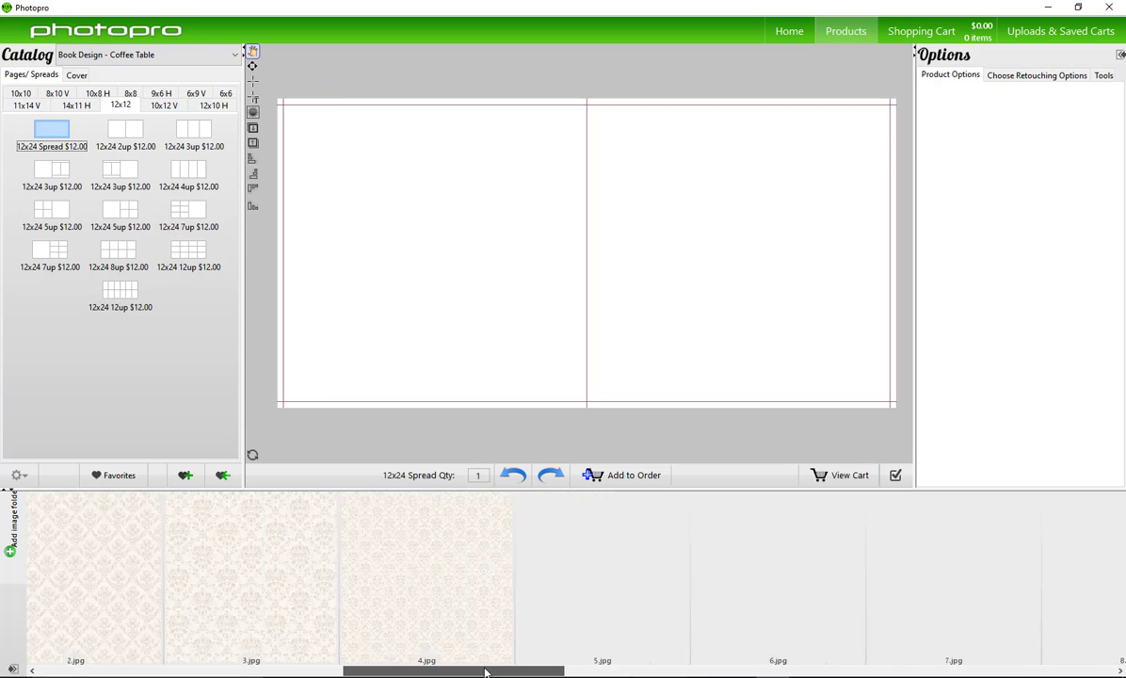
left_click_drag(486, 672, 586, 671)
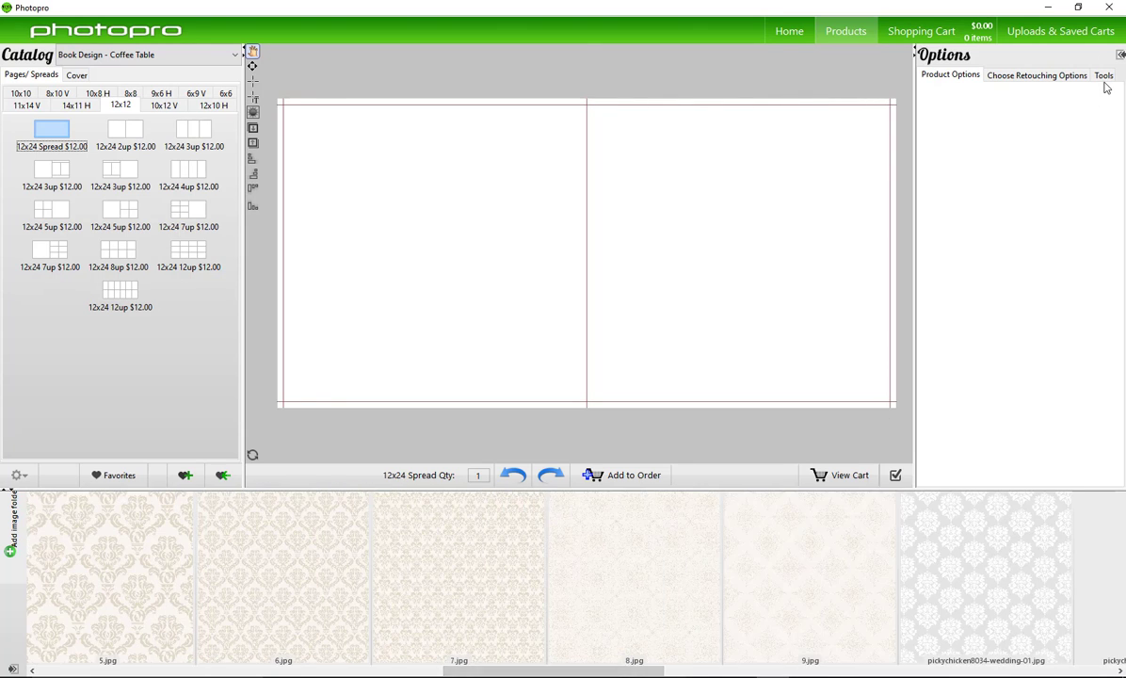
Step: Try a solid black fill on the spread, and turn the fill off again
left_click(1103, 75)
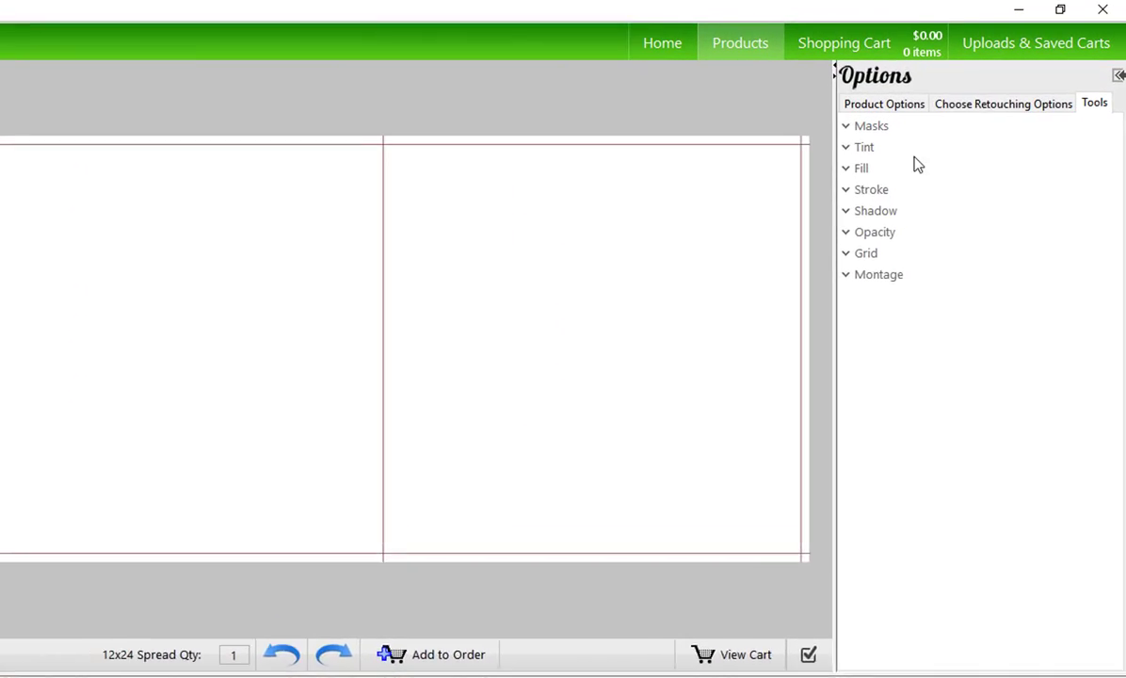
left_click(861, 170)
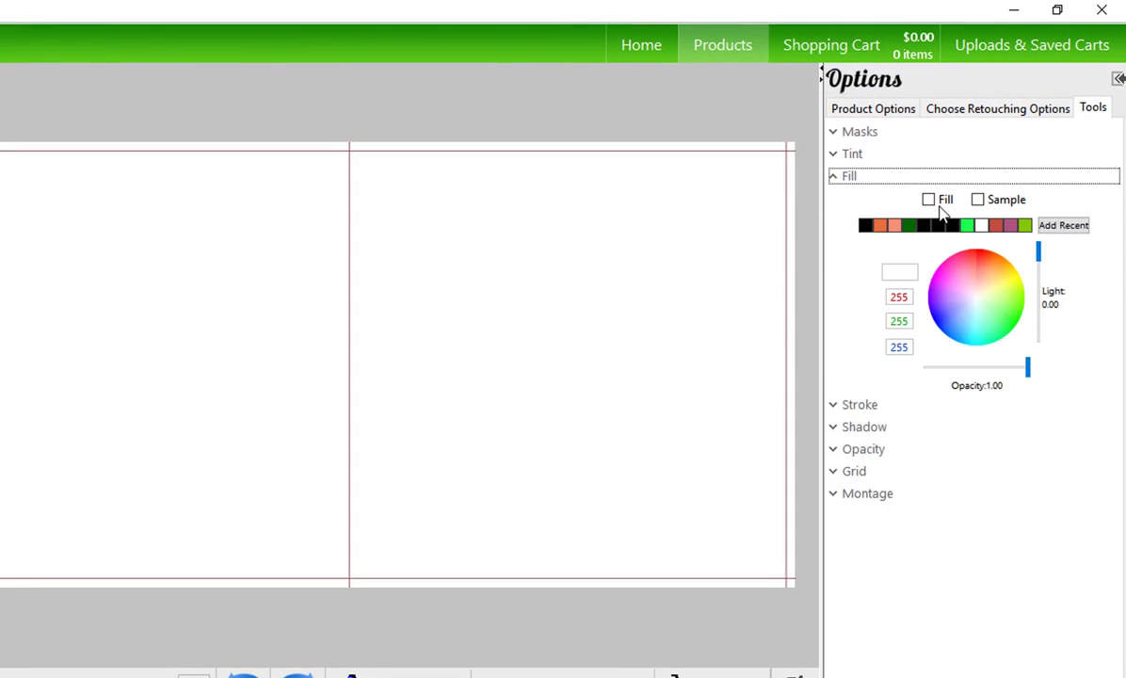
left_click(936, 190)
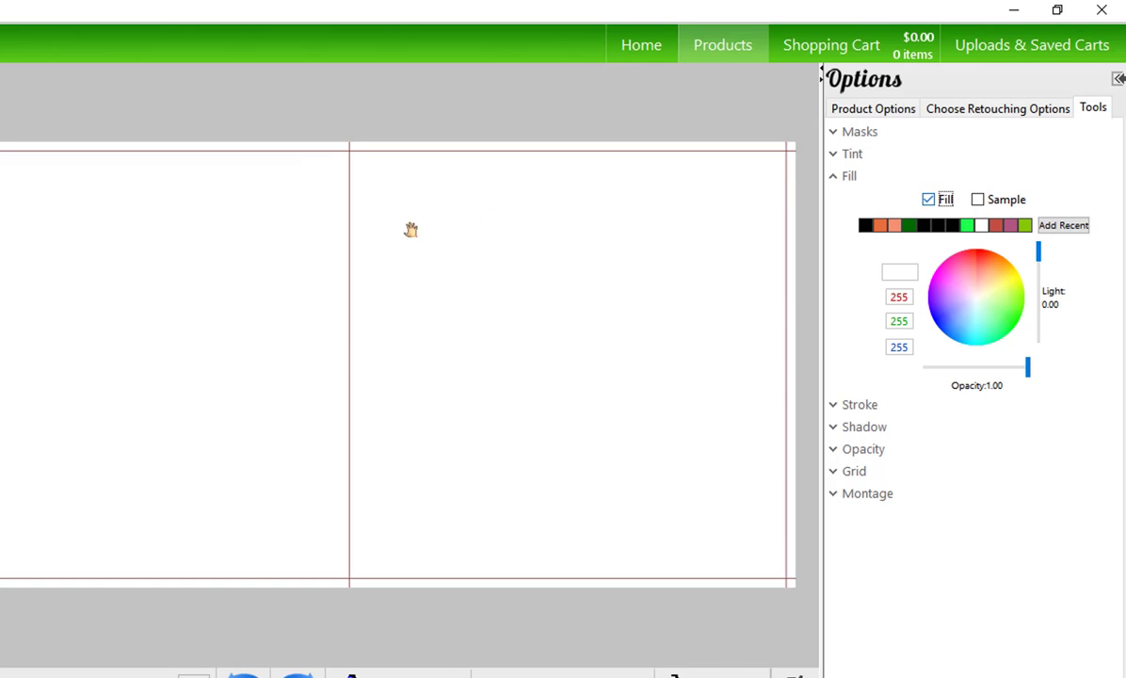
left_click(865, 225)
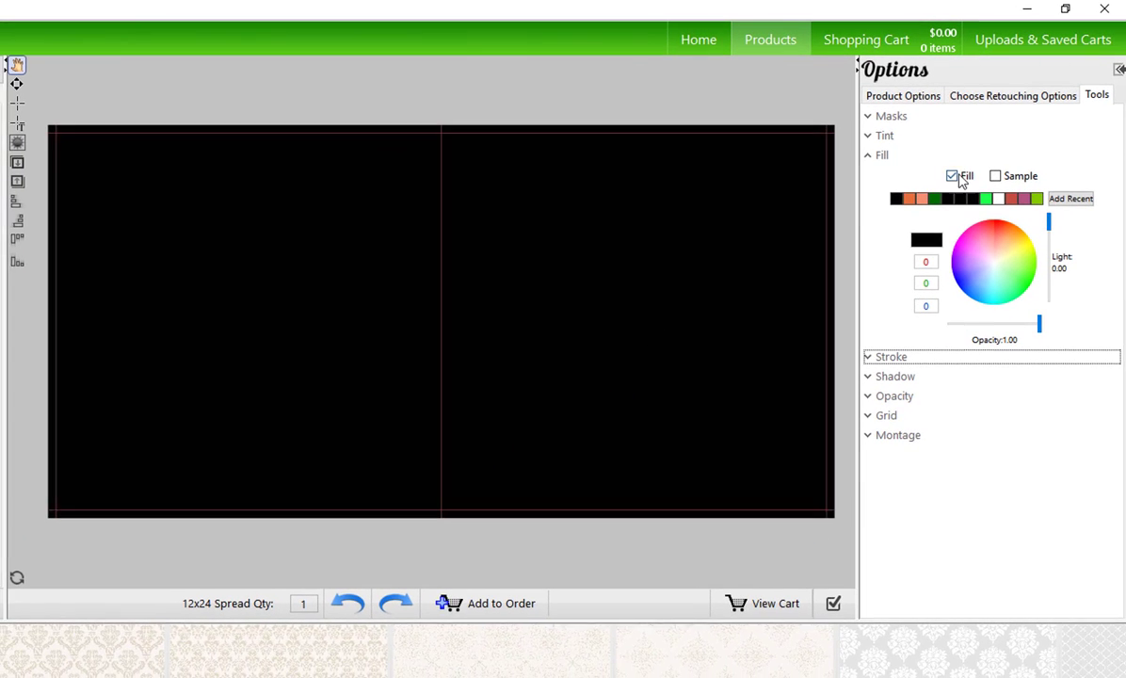
left_click(928, 199)
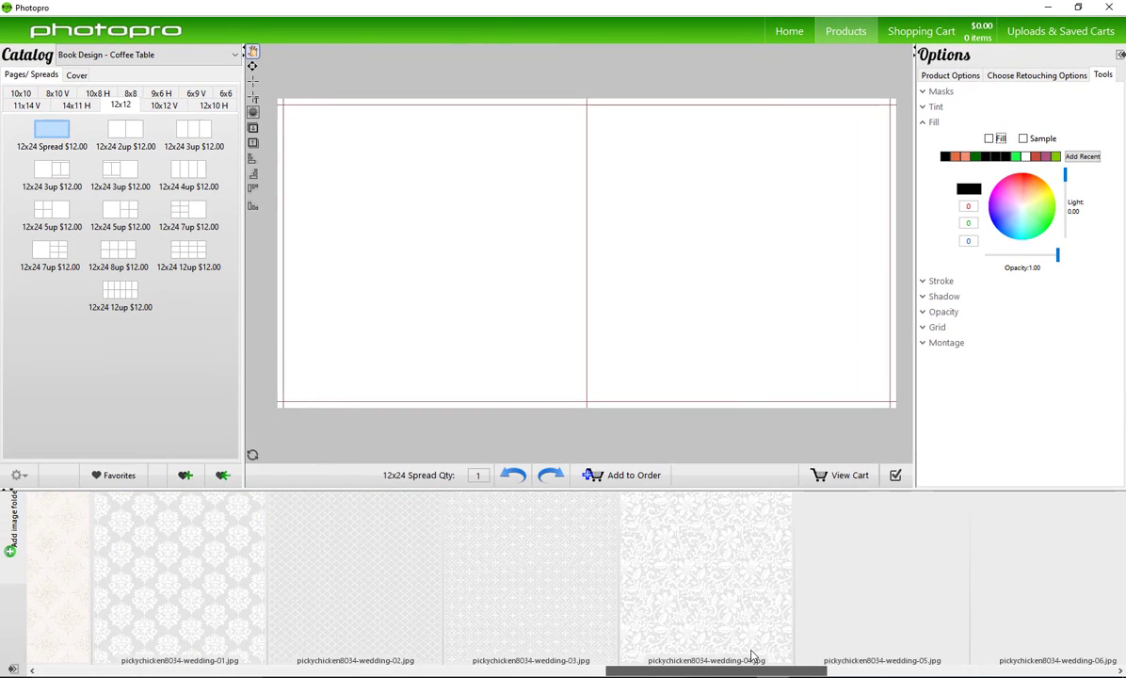
Step: Place pickychicken8034-wedding-05.jpg across the whole spread as its background
scroll(751, 656, "down", 5)
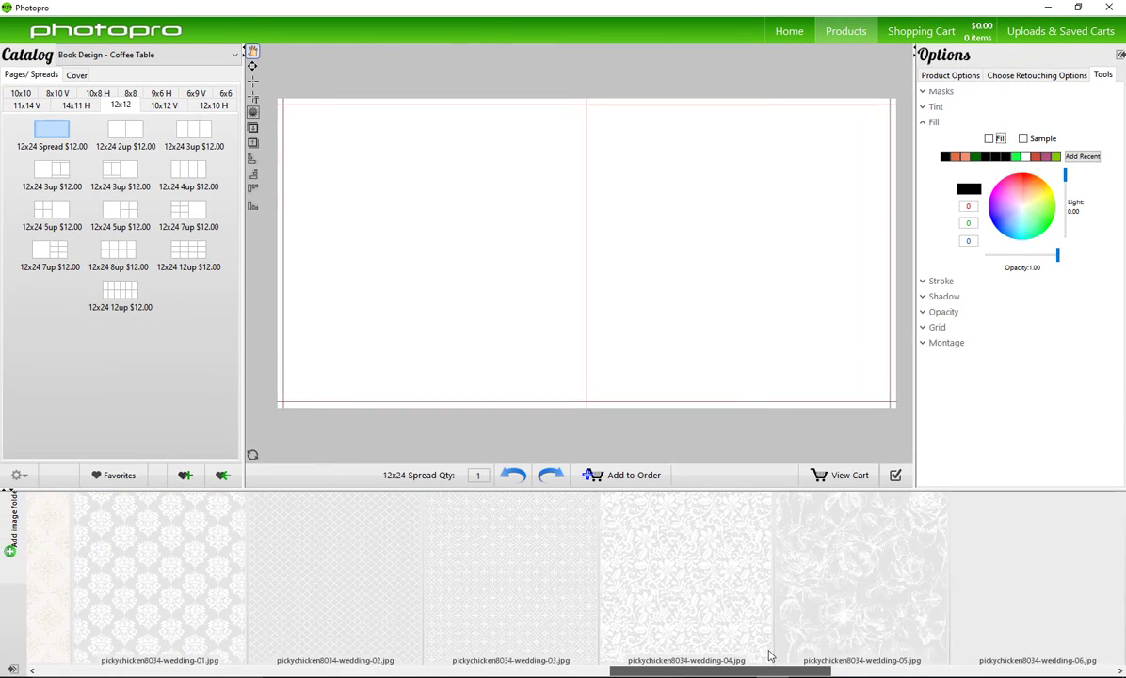
mouse_move(449, 574)
left_mouse_down()
mouse_move(473, 447)
mouse_move(462, 319)
left_mouse_up()
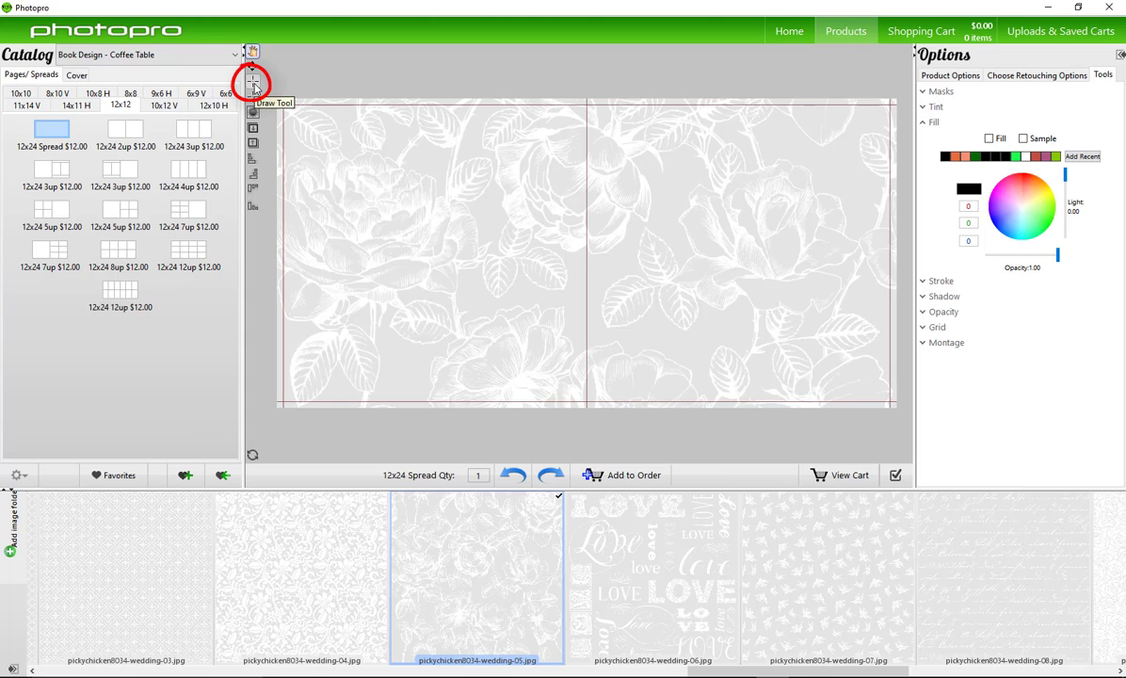
Step: Draw an image box over the right part of the spread and set it to x 10, y 0, width 14 and height 12
left_click(253, 87)
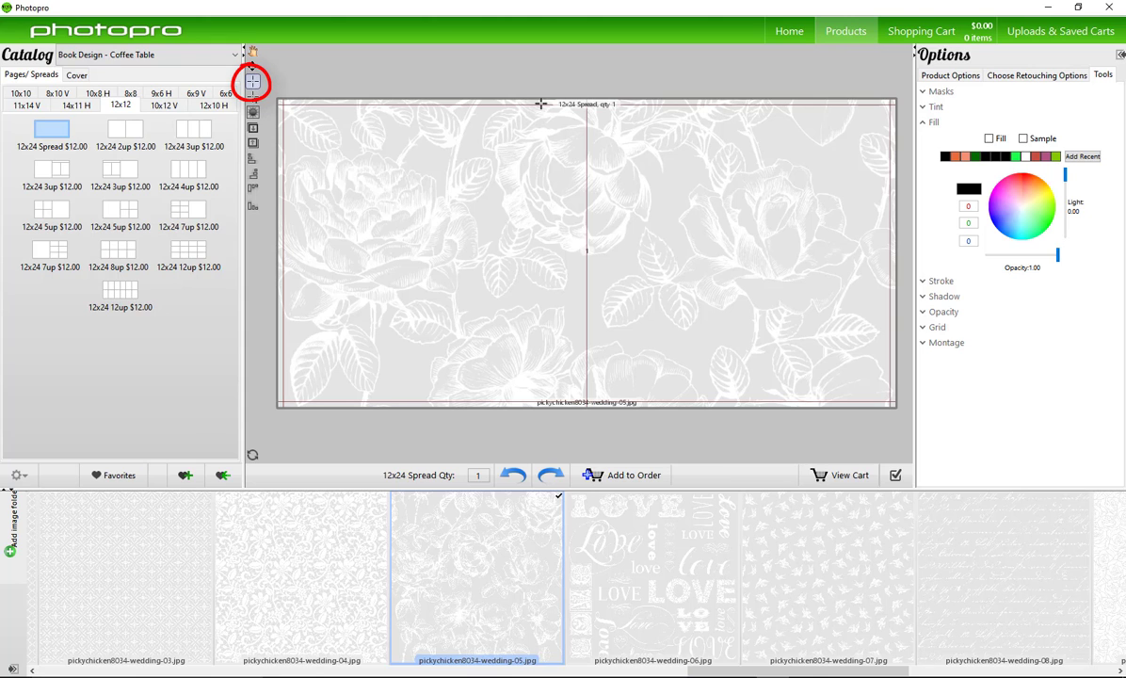
mouse_move(540, 104)
left_mouse_down()
mouse_move(894, 406)
mouse_move(807, 419)
left_mouse_up()
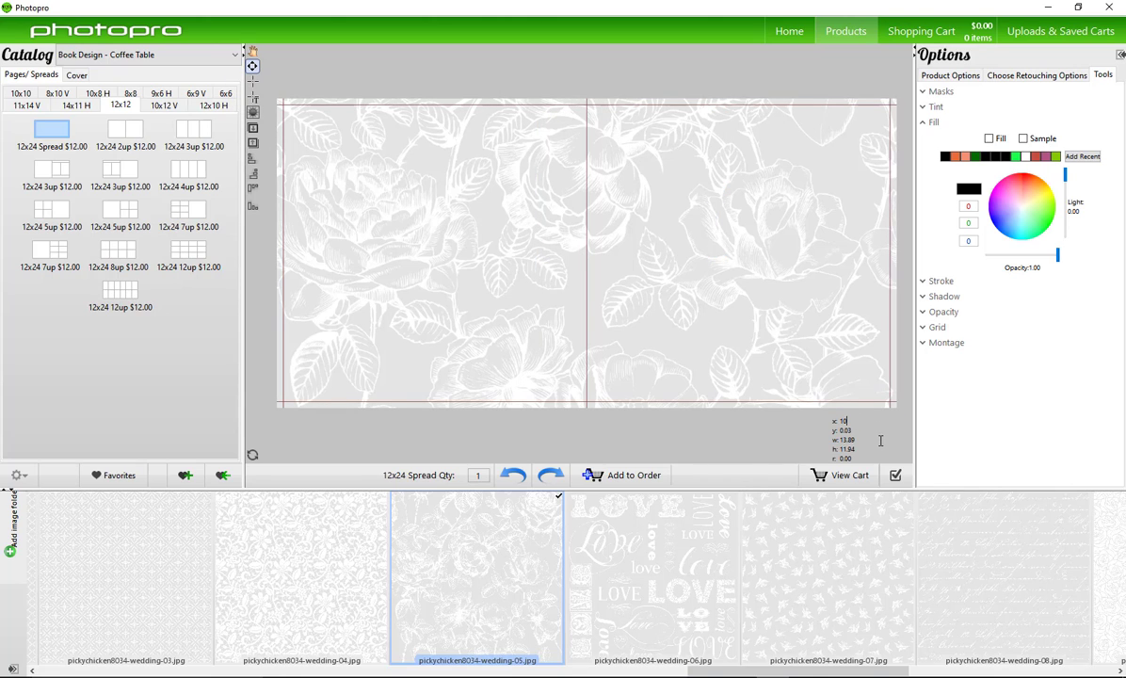
left_click_drag(866, 430, 816, 430)
left_click_drag(852, 441, 831, 439)
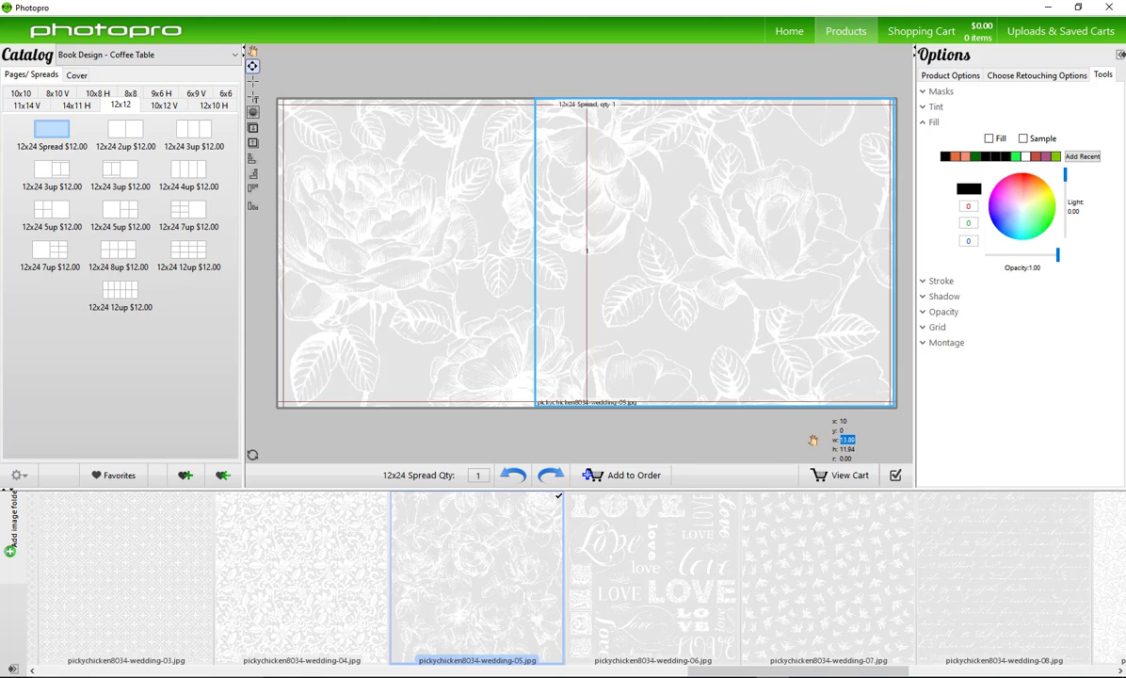
left_click_drag(844, 450, 805, 444)
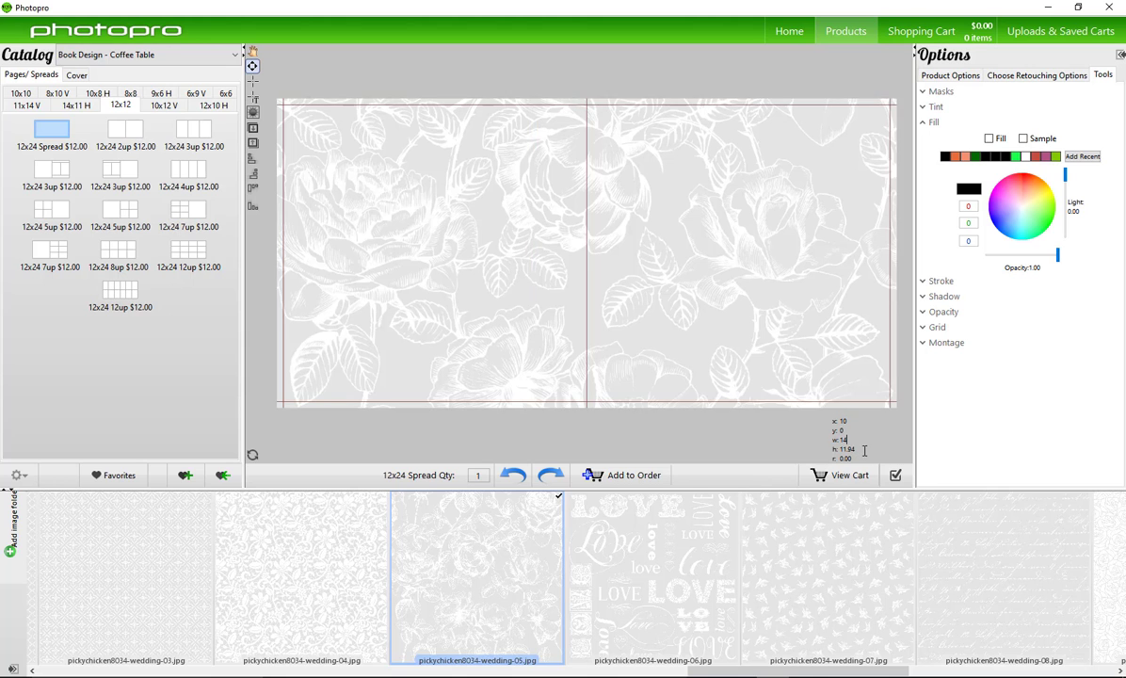
left_click(650, 357)
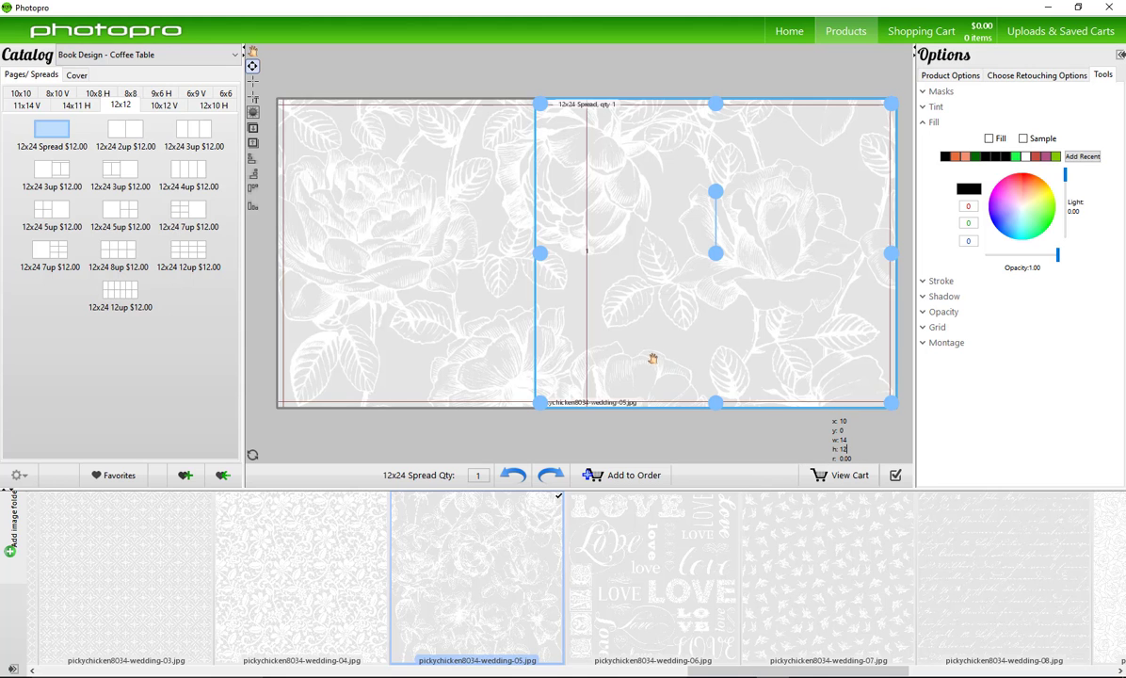
Step: Place AdobeStock_134376489.jpeg in the new box and apply a mask that fades its left edge into the background
left_click_drag(792, 673, 142, 673)
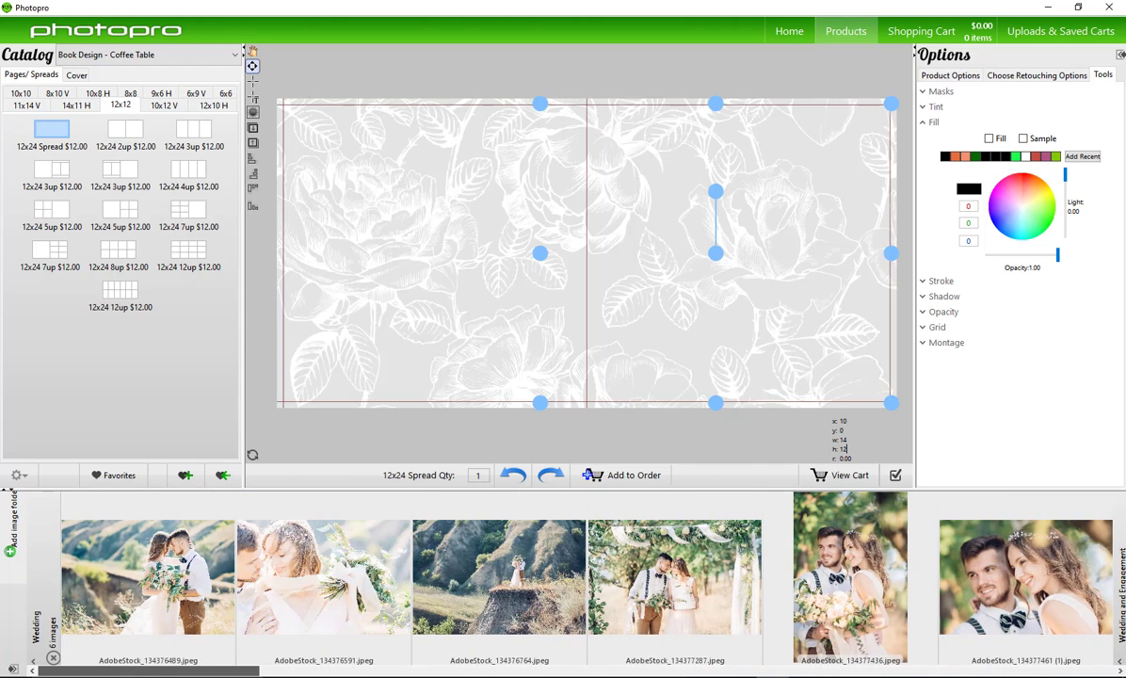
left_click_drag(199, 557, 749, 329)
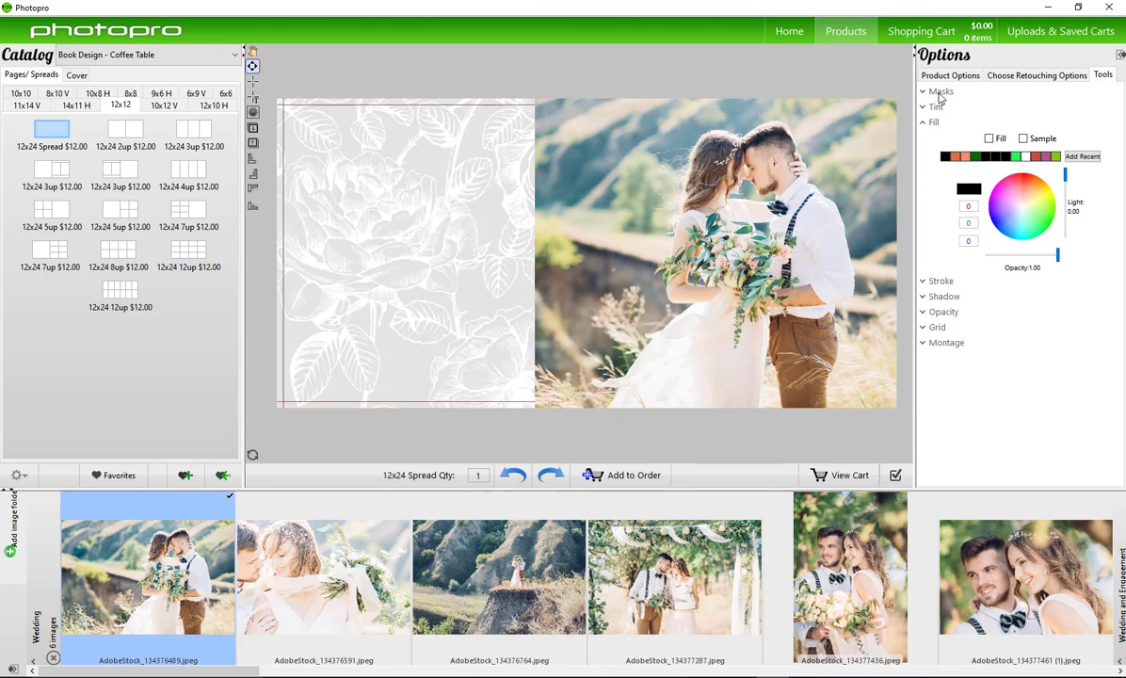
left_click(938, 92)
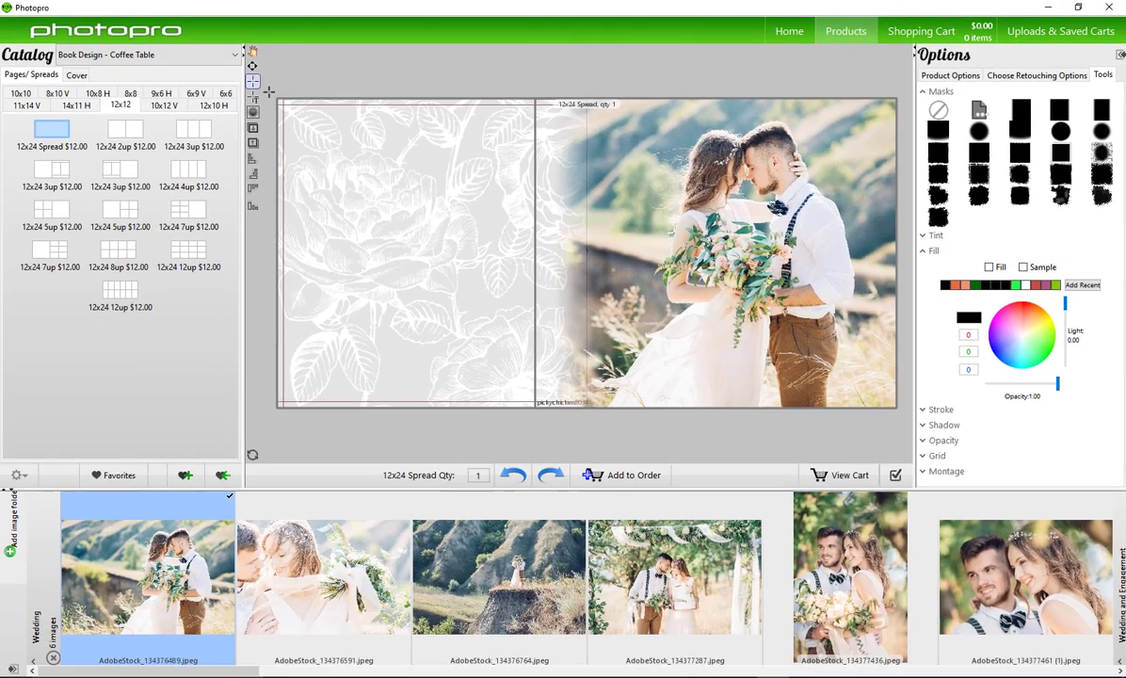
Step: Draw an image box over the upper part of the left page, and turn on grid snapping with a spacing of 0.255
left_click_drag(276, 97, 586, 280)
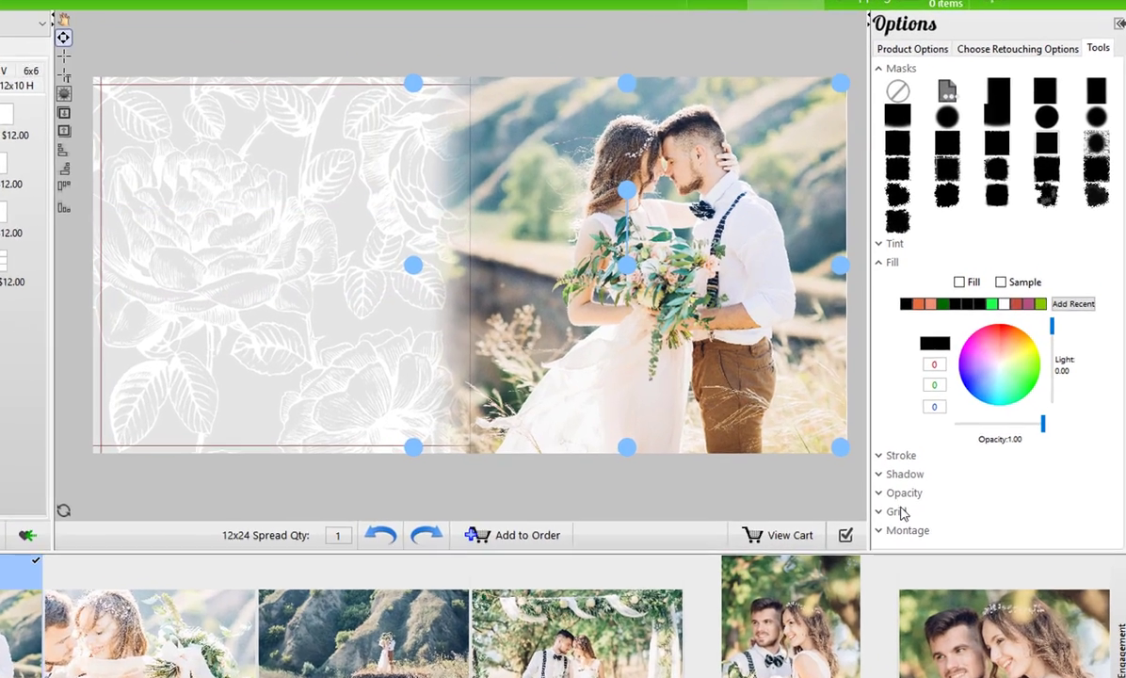
left_click(899, 512)
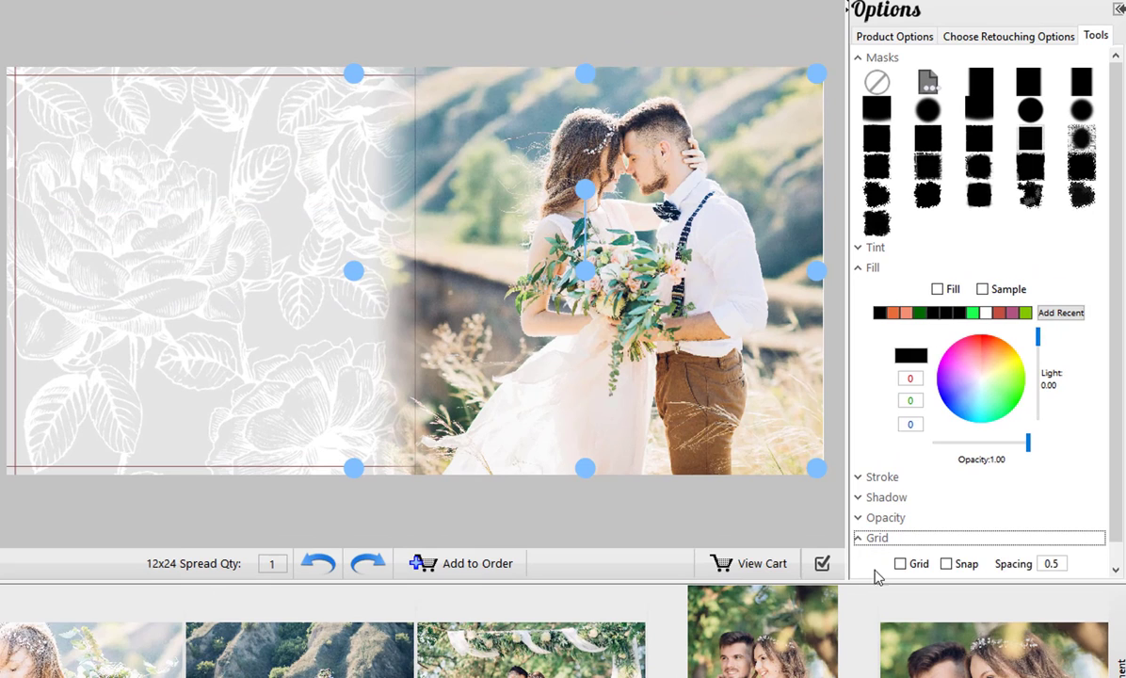
scroll(939, 493, "down", 1)
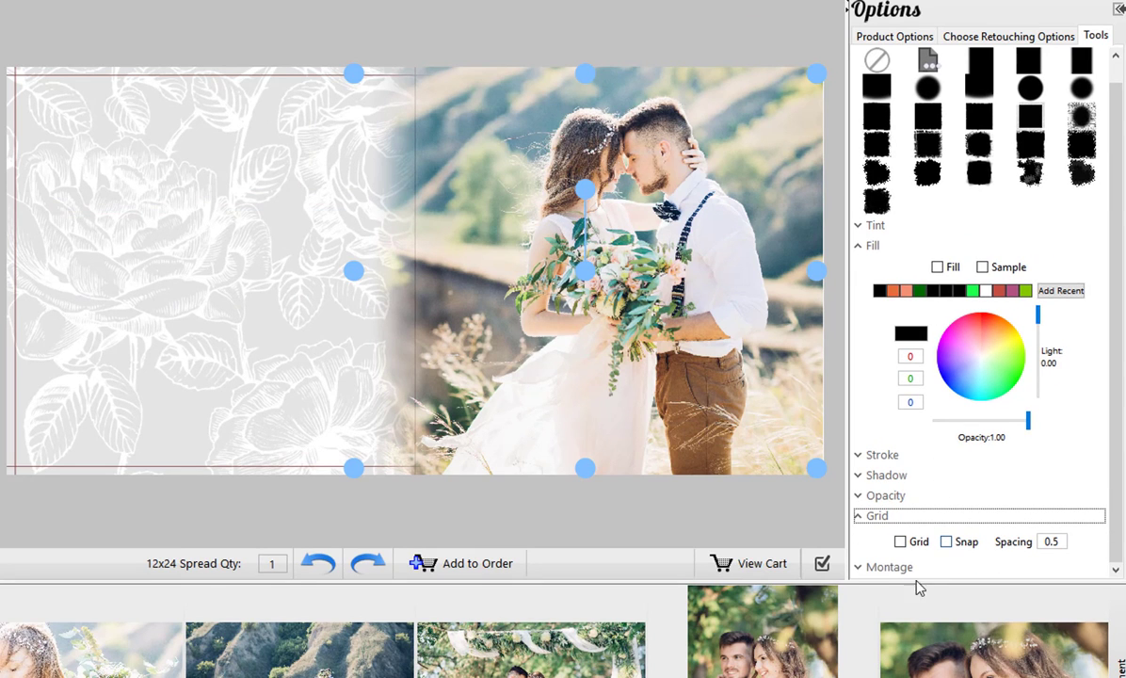
left_click(1053, 542)
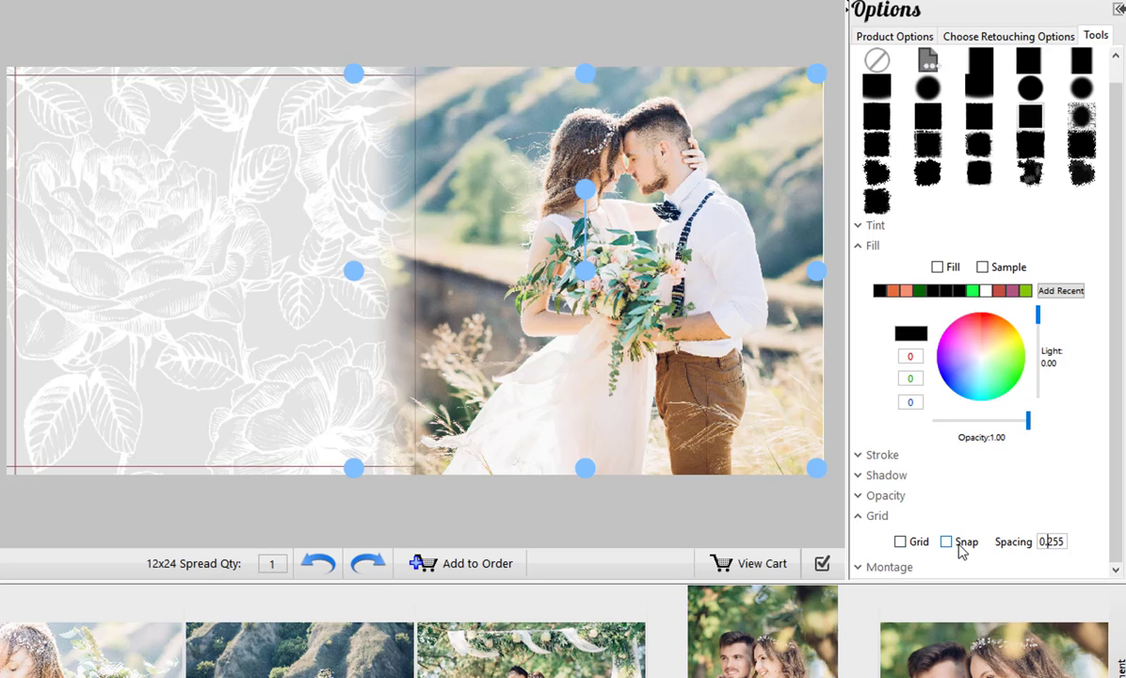
Step: Inset the left page's image box to x 0.51 and y 0.51, and resize it to 10.96 wide by 5.87 high
left_click(168, 200)
left_click_drag(13, 189, 31, 187)
left_click_drag(218, 75, 219, 91)
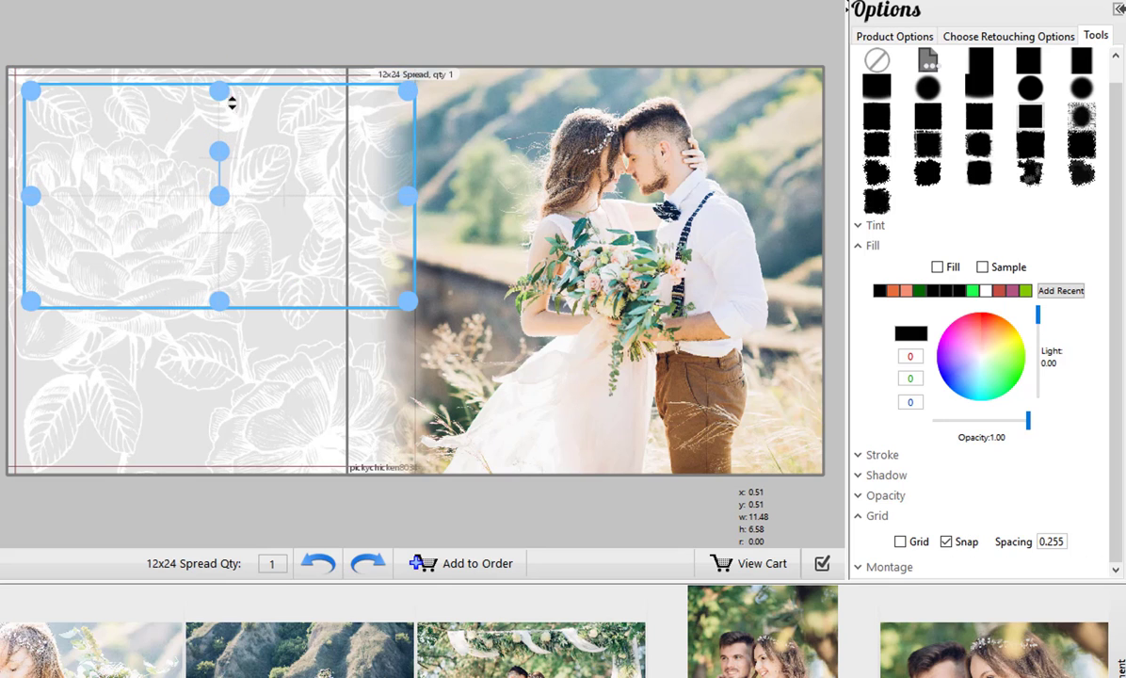
left_click_drag(408, 197, 391, 199)
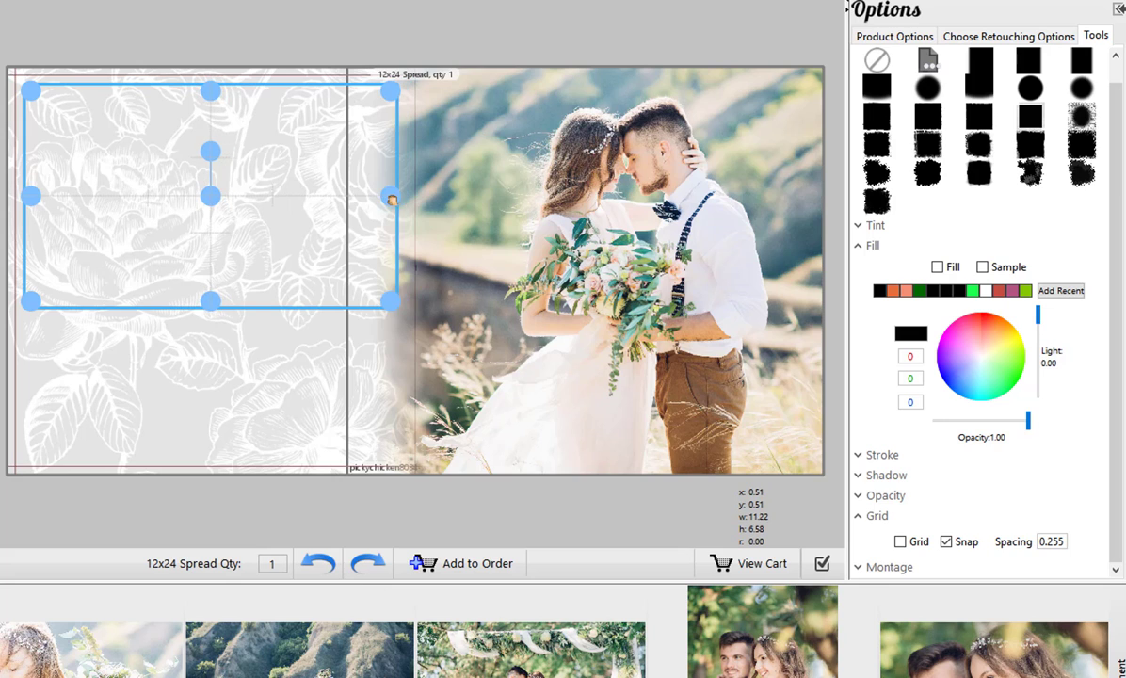
left_click_drag(211, 301, 211, 281)
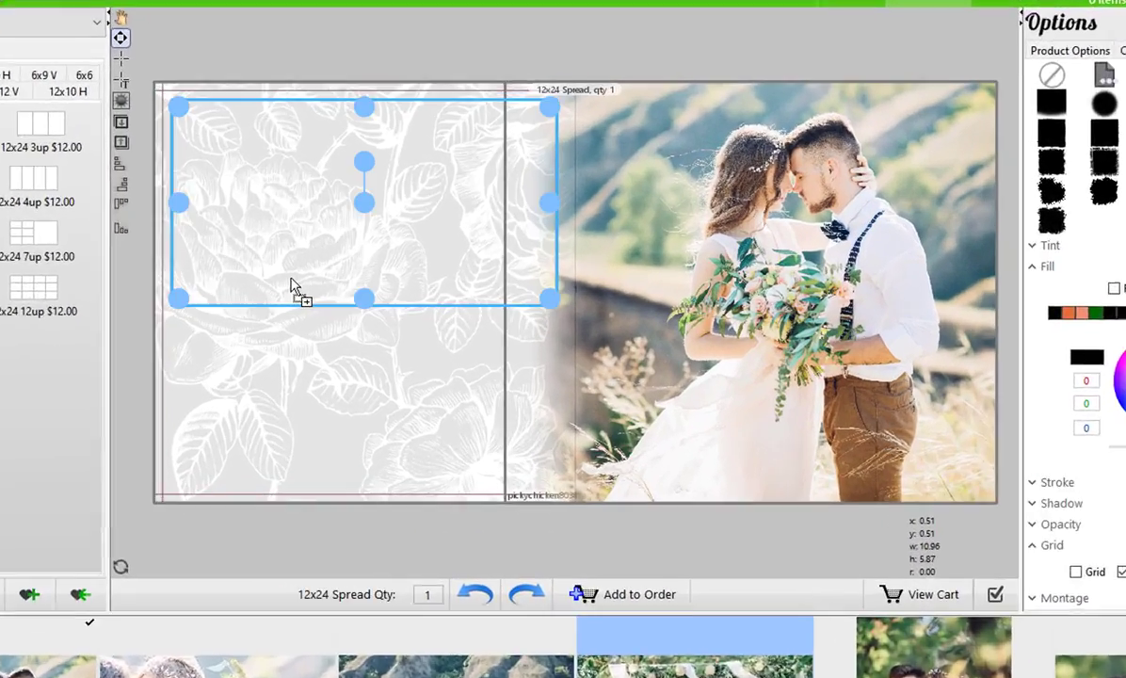
Step: Place AdobeStock_134377287.jpeg in the left page's box, and duplicate the box directly below it
left_click_drag(291, 281, 290, 281)
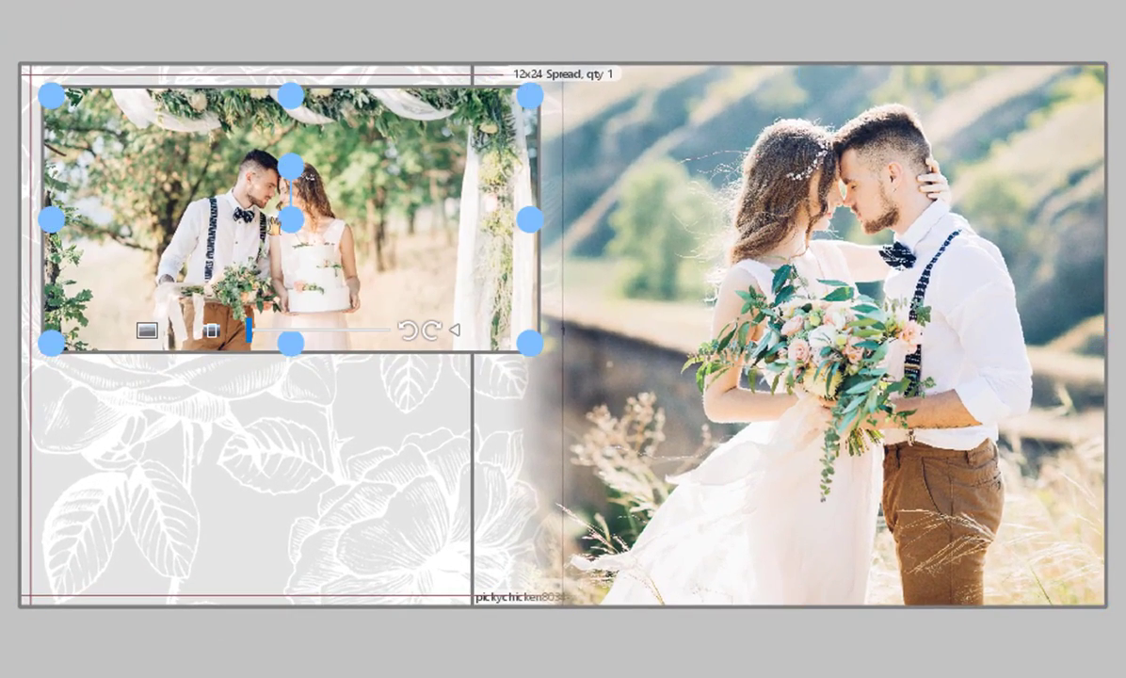
right_click(368, 200)
left_click(417, 437)
left_click_drag(417, 438, 419, 566)
Step: Adjust the upper photo box to sit directly above the duplicate, and lower its top edge to y 1.02
left_click_drag(282, 317, 283, 328)
left_click(264, 296)
left_click_drag(278, 96, 274, 119)
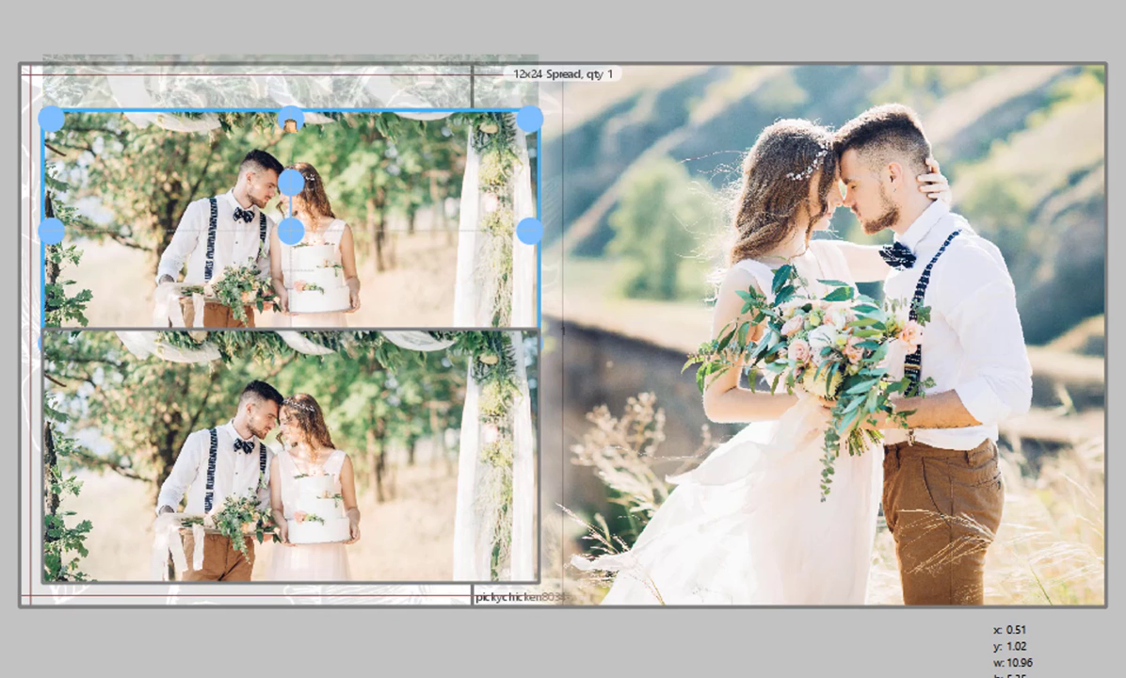
left_click_drag(282, 236, 280, 209)
left_click_drag(282, 336, 282, 349)
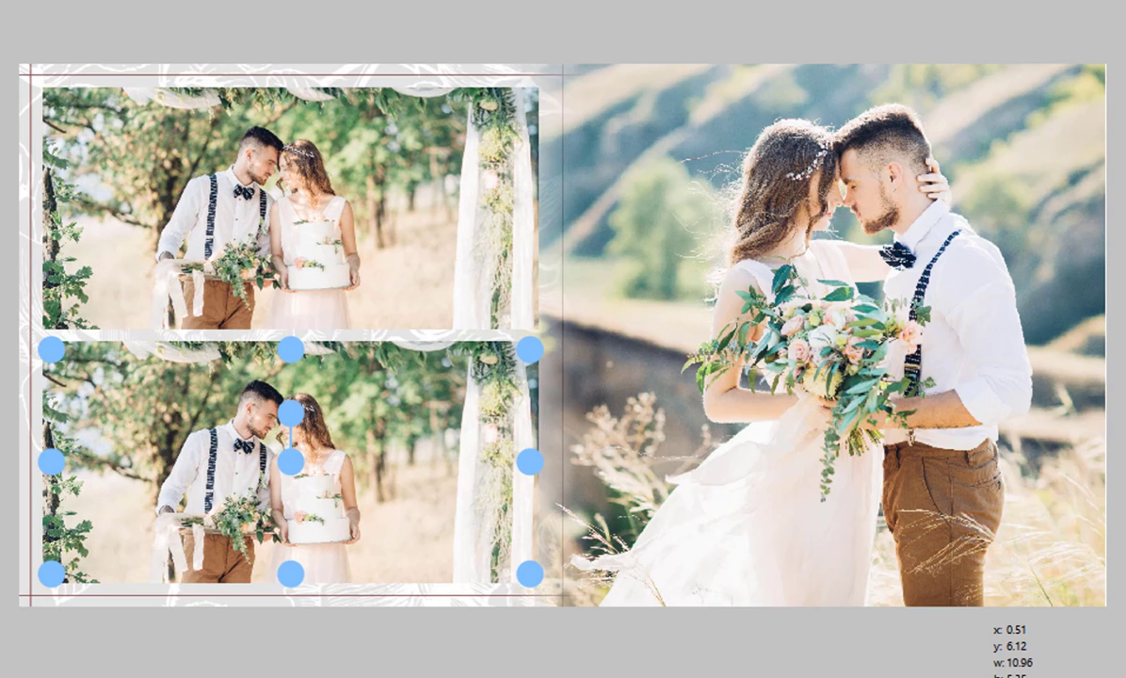
left_click_drag(369, 673, 364, 523)
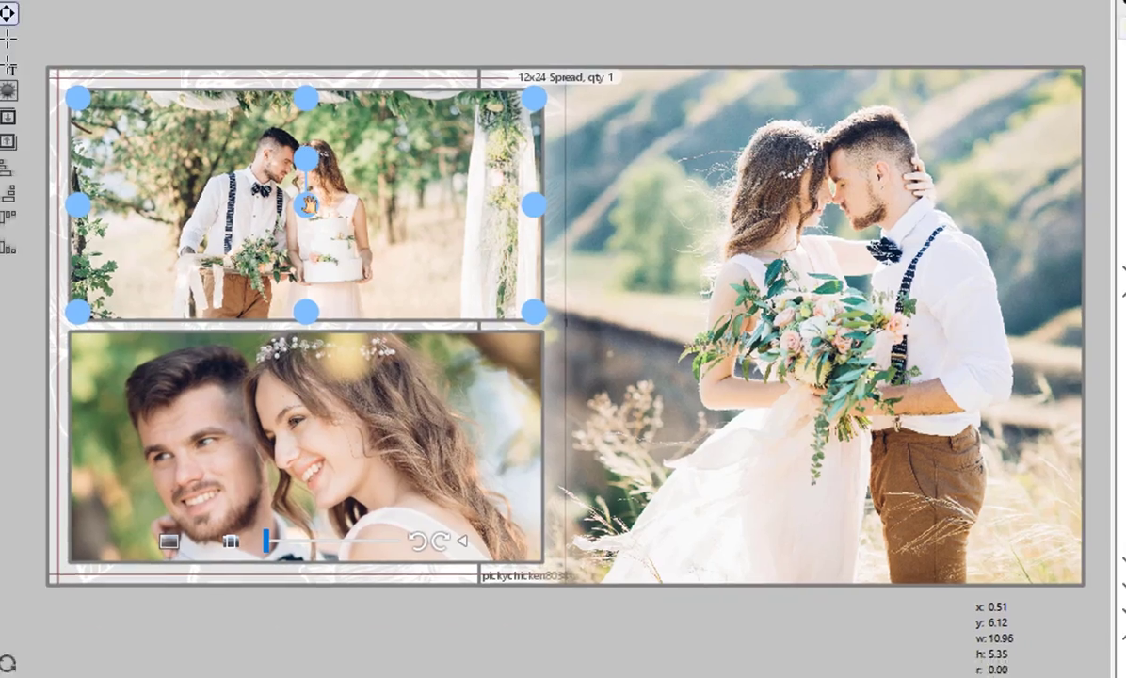
Step: Select both photo boxes on the left page and give them a white stroke 0.035 wide
left_click(295, 209)
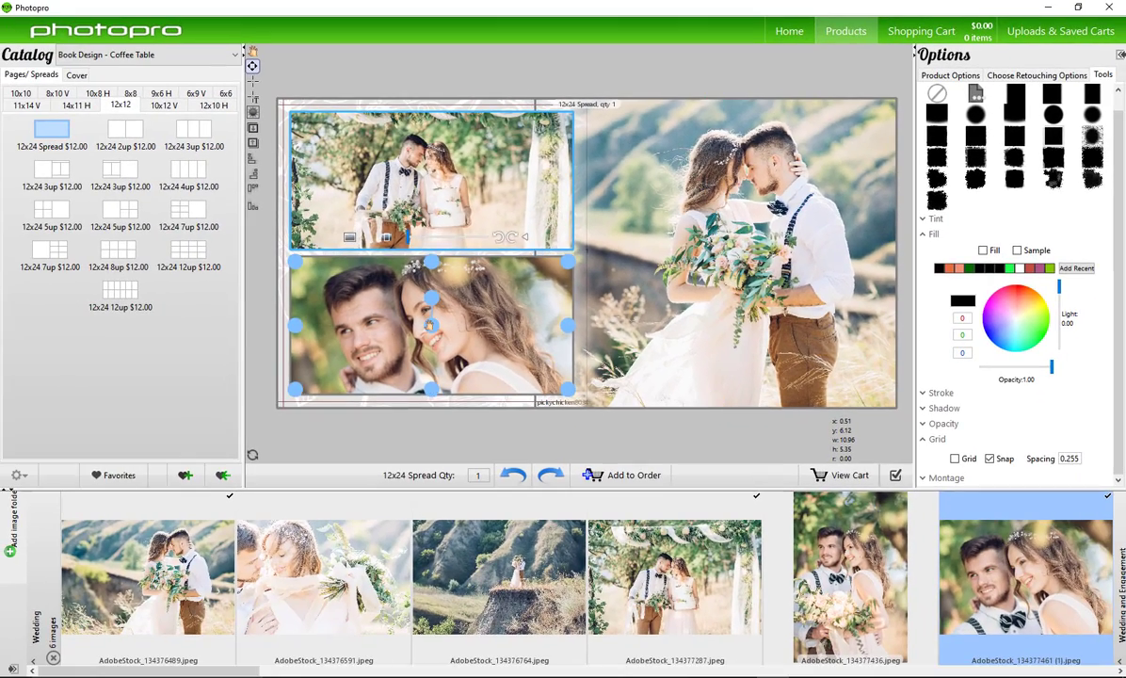
left_click(429, 325)
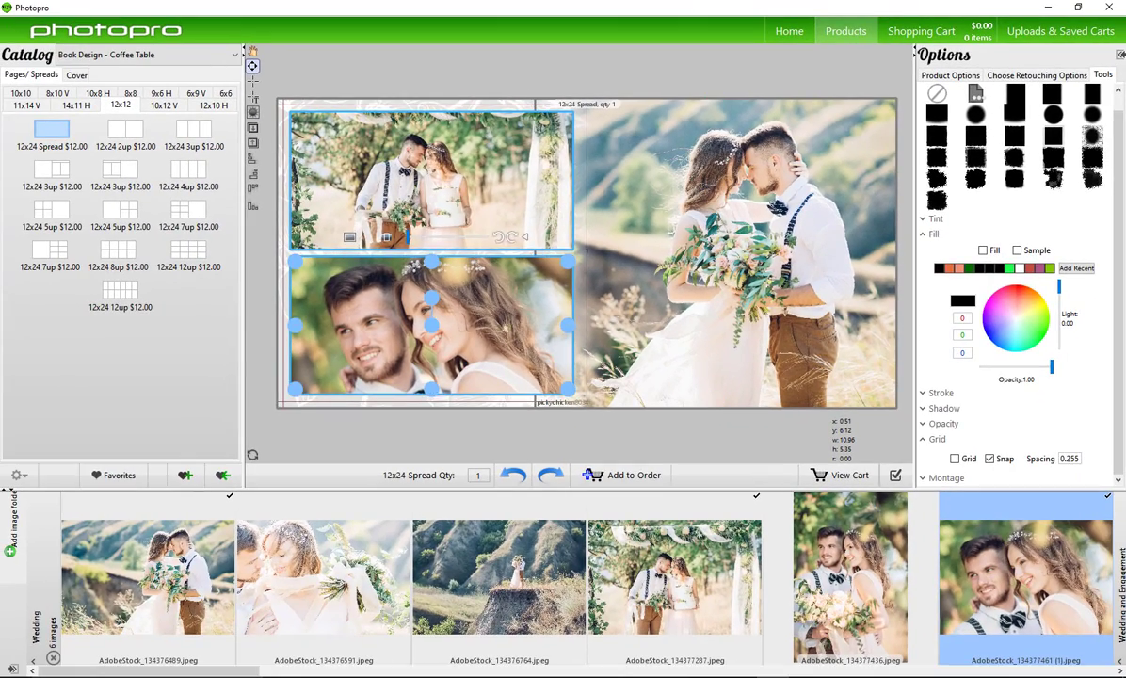
left_click(944, 394)
left_click(956, 411)
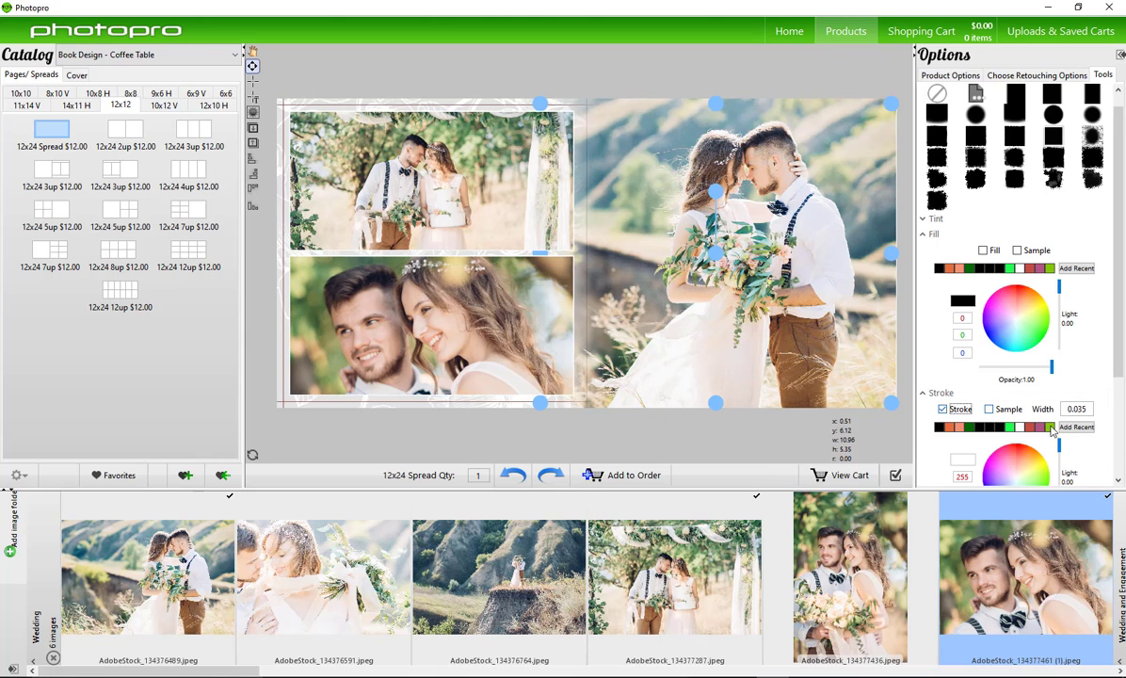
scroll(998, 418, "down", 3)
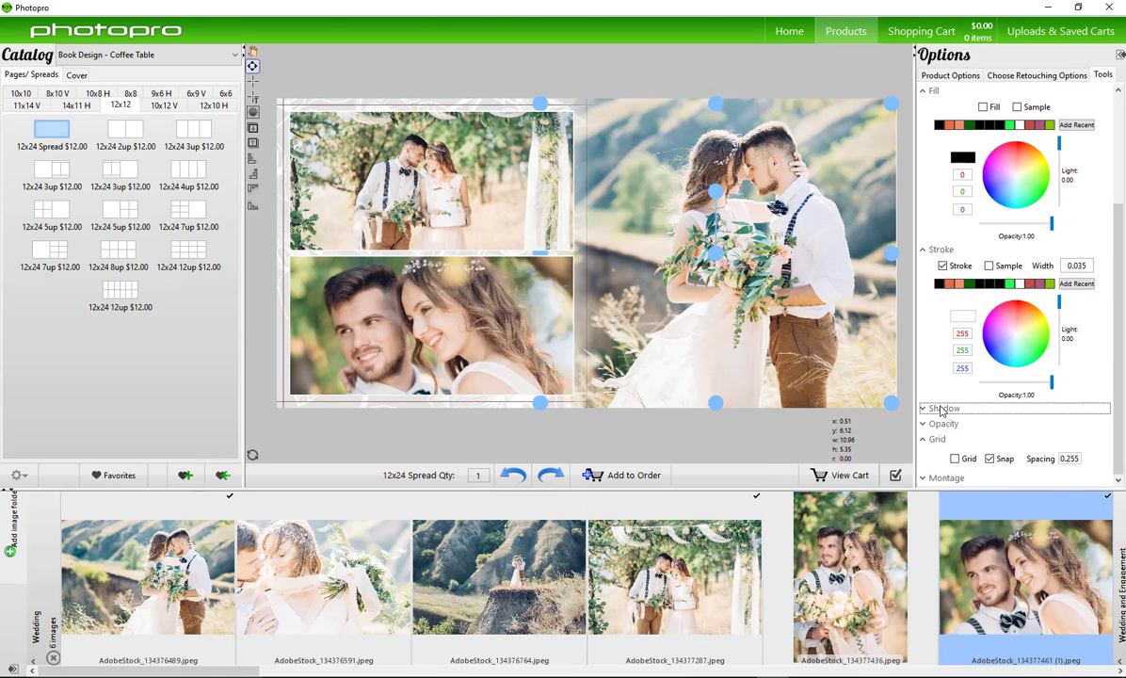
Step: Add a shadow to the two selected photo boxes with blur 4 and opacity 0.9
left_click(941, 408)
left_click(972, 429)
left_click_drag(991, 445, 1014, 448)
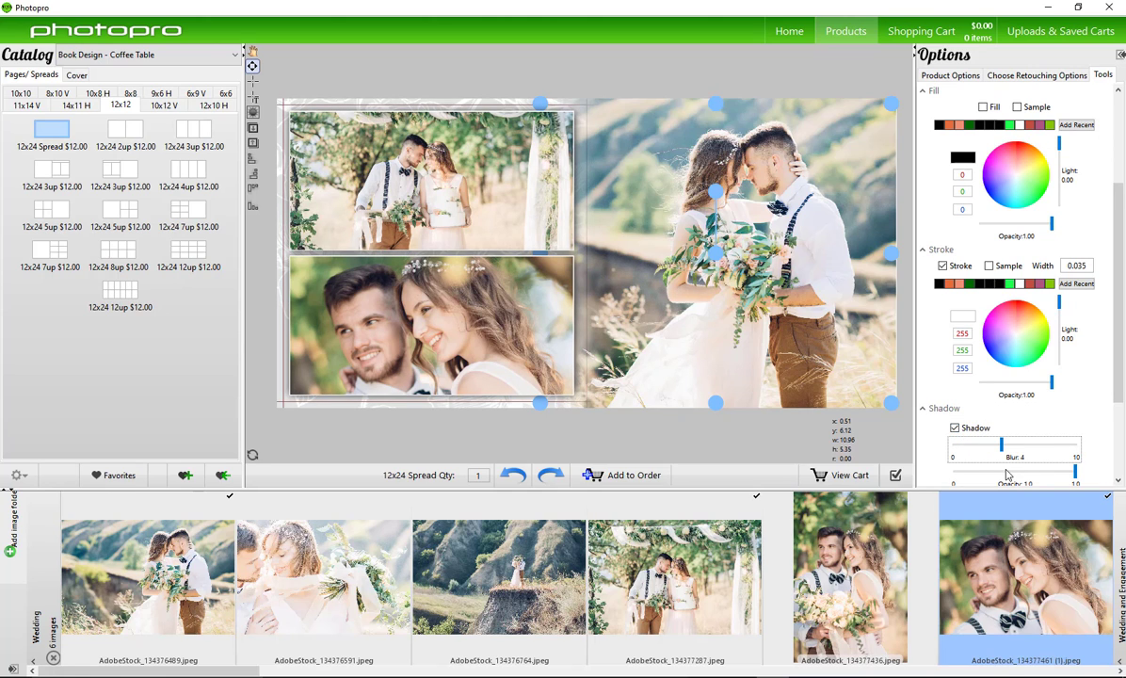
left_click(1015, 472)
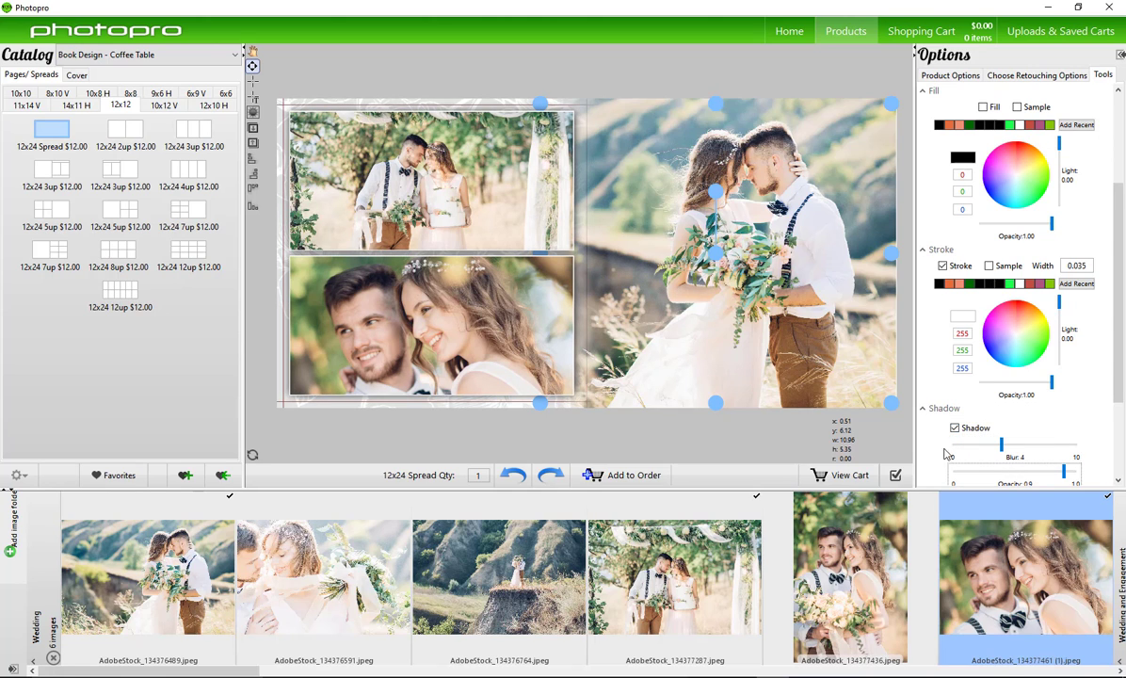
Step: Draw a text box about 6.10 wide by 2.54 high near the lower inner corner of the right page
left_click(252, 99)
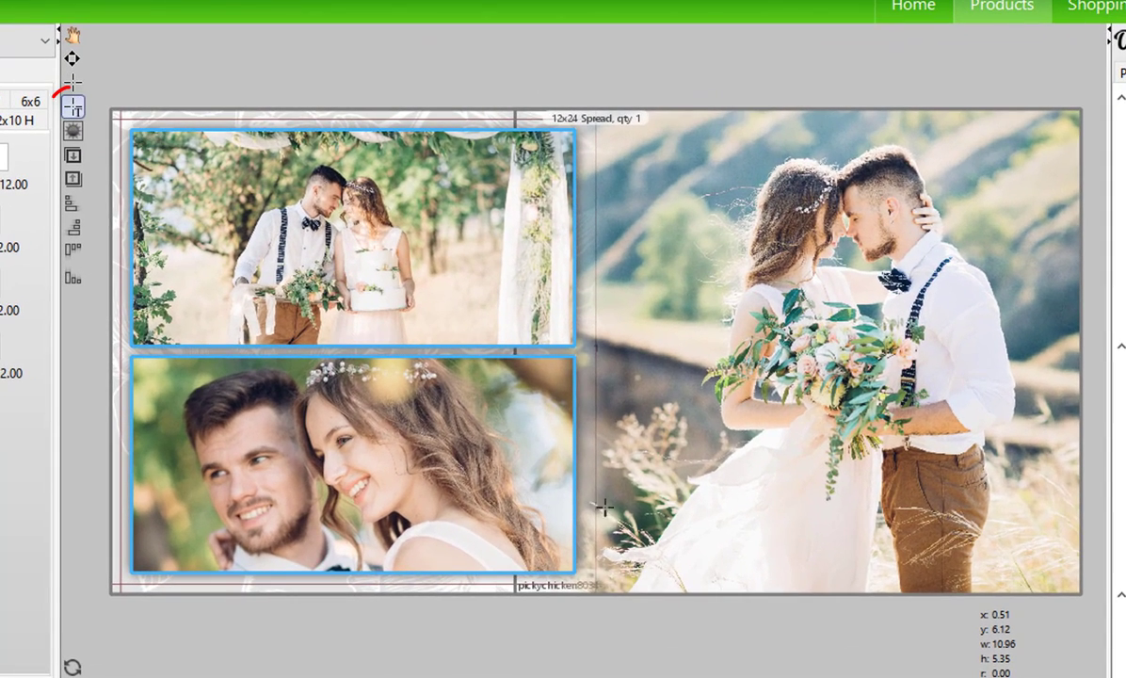
left_click_drag(616, 471, 861, 572)
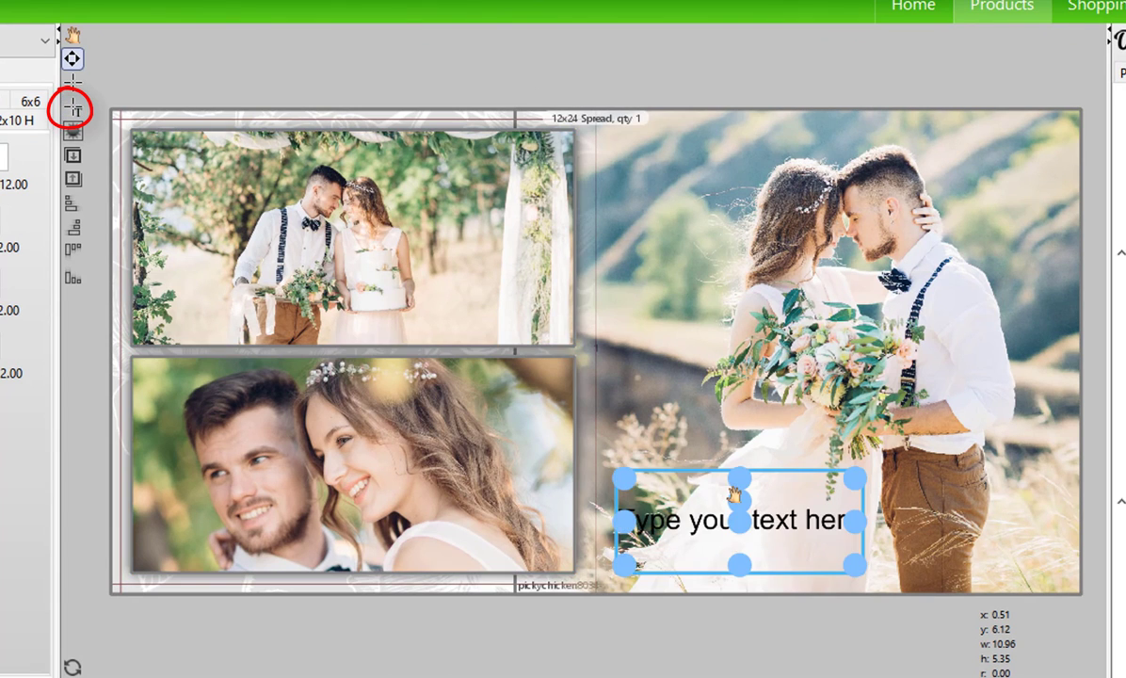
scroll(1067, 198, "up", 3)
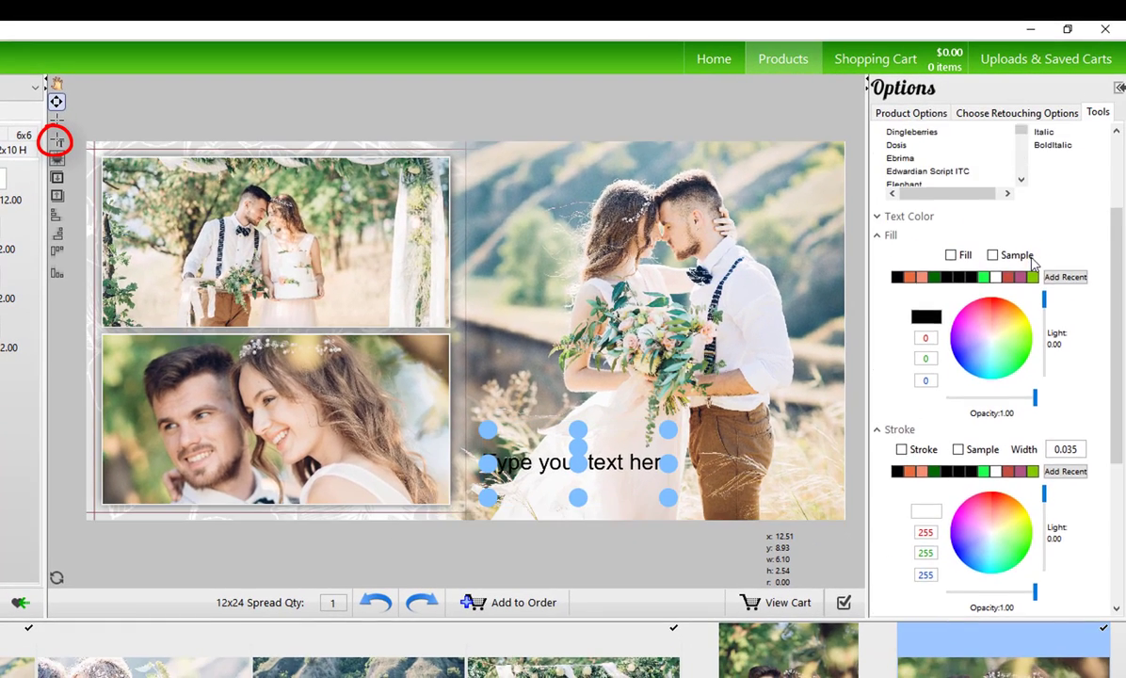
Step: Fill the text box with "A successful marriage requires falling in love many times, always with the same person.", without the leading list marker
left_click_drag(1117, 183, 1117, 152)
left_click(999, 154)
type("a.\tA successful marriage requires falling in love many times, always with the same person.")
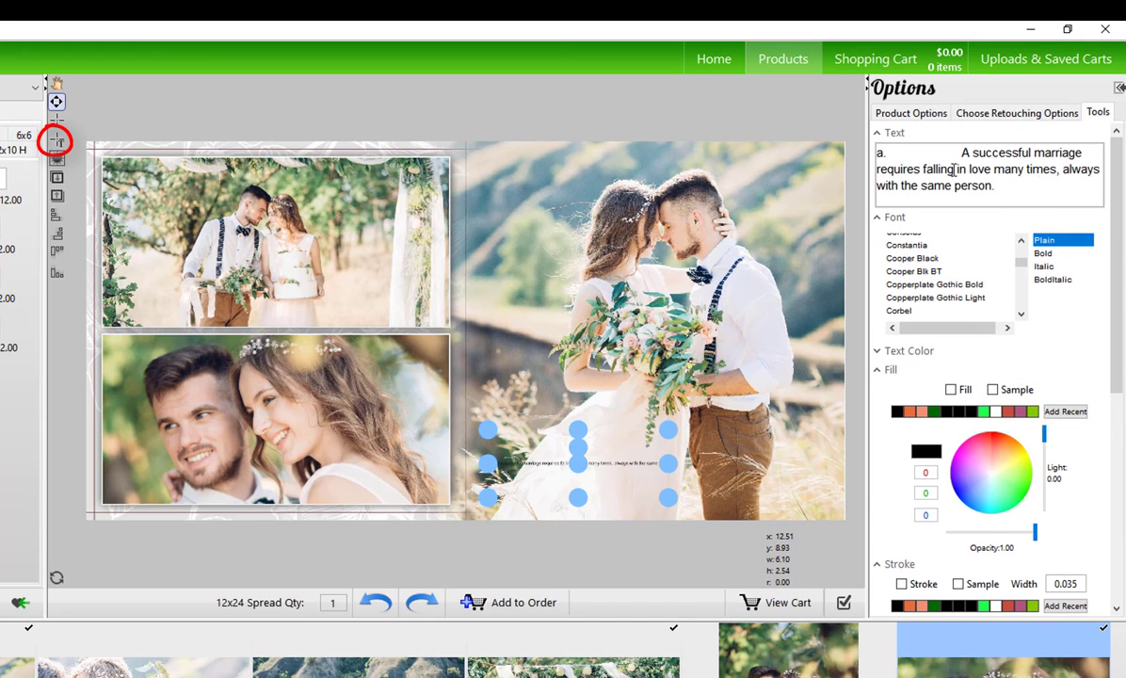
left_click_drag(963, 156, 877, 153)
key("BackSpace")
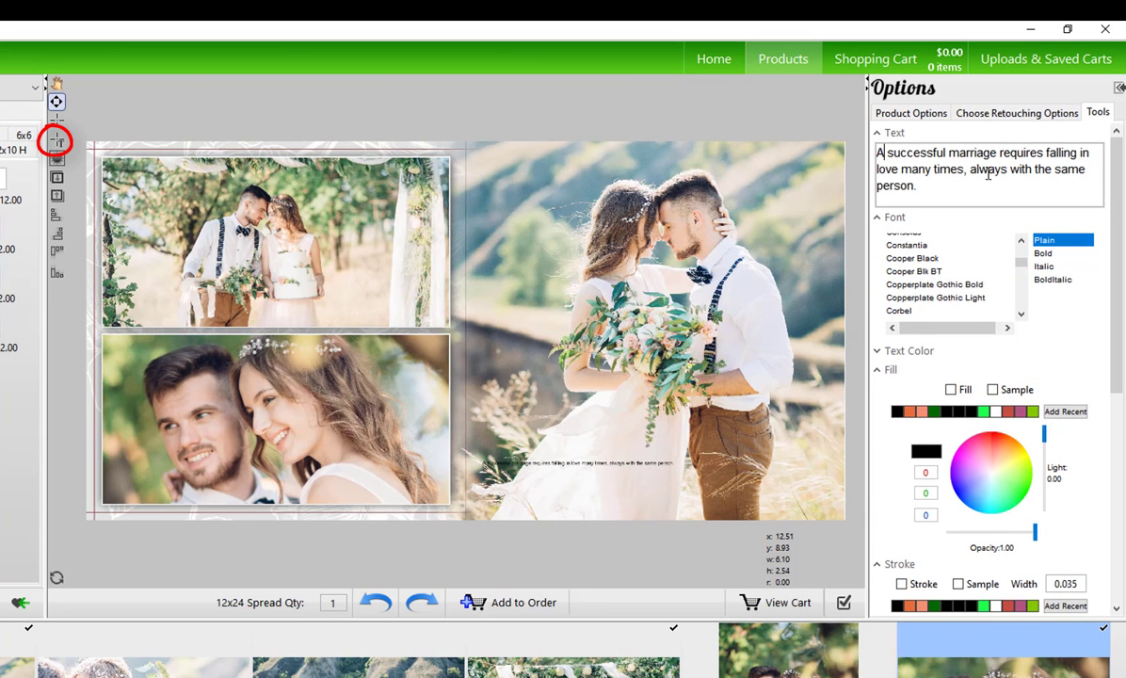
Step: Split the quote into three lines by adding breaks after "requires" and "times,"
left_click(1047, 152)
key("Return")
left_click(1015, 171)
key("Return")
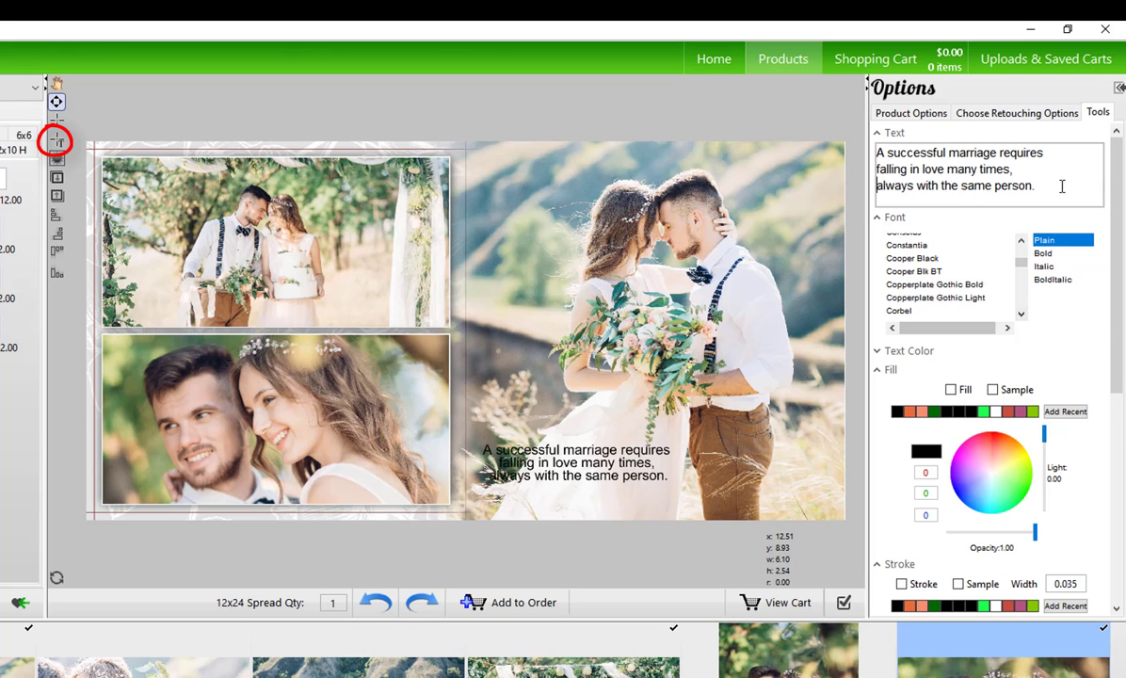
Step: Set the quote's font to Great Vibes
scroll(938, 279, "down", 2)
left_click(938, 279)
scroll(937, 282, "down", 10)
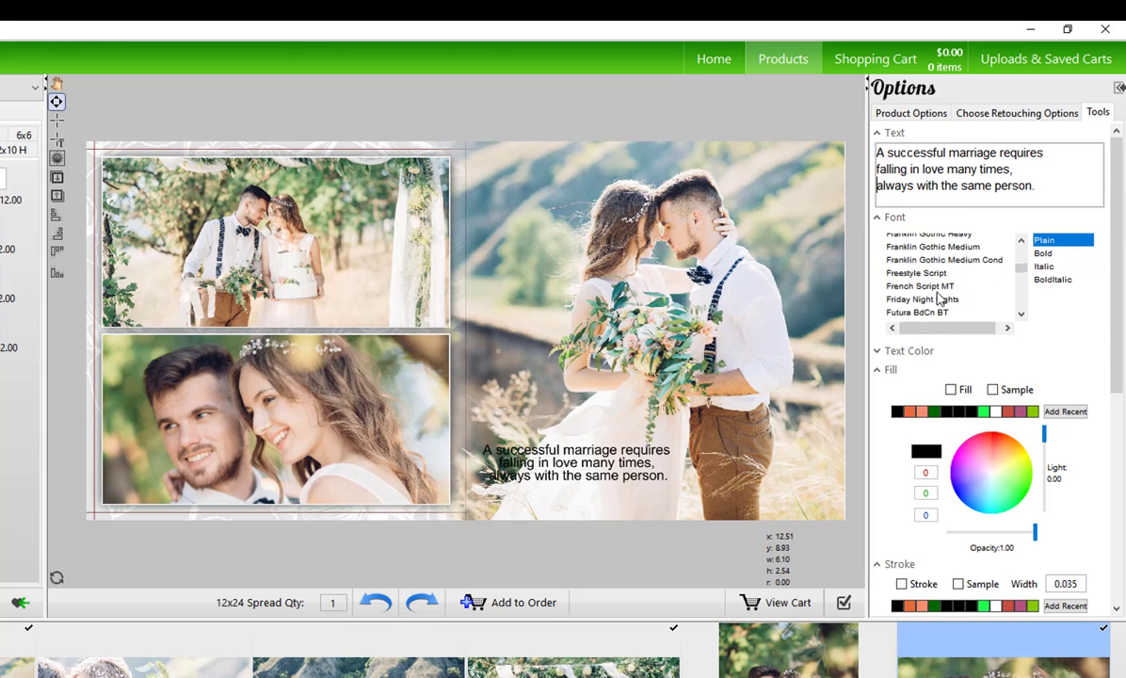
scroll(936, 297, "down", 4)
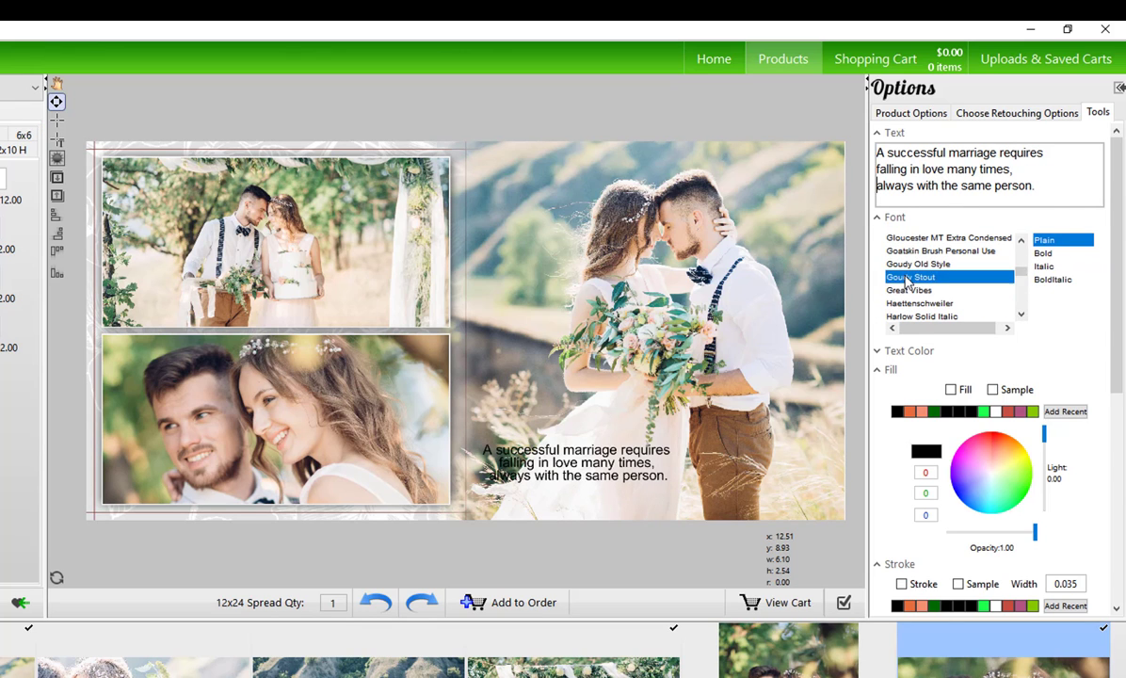
left_click(905, 292)
Step: Resize the quote's text box to 4.85 wide by 2.30 high, positioned at x 14.53 and y 9.18
left_click_drag(673, 428, 693, 412)
left_click_drag(488, 454, 552, 454)
left_click_drag(624, 436, 623, 438)
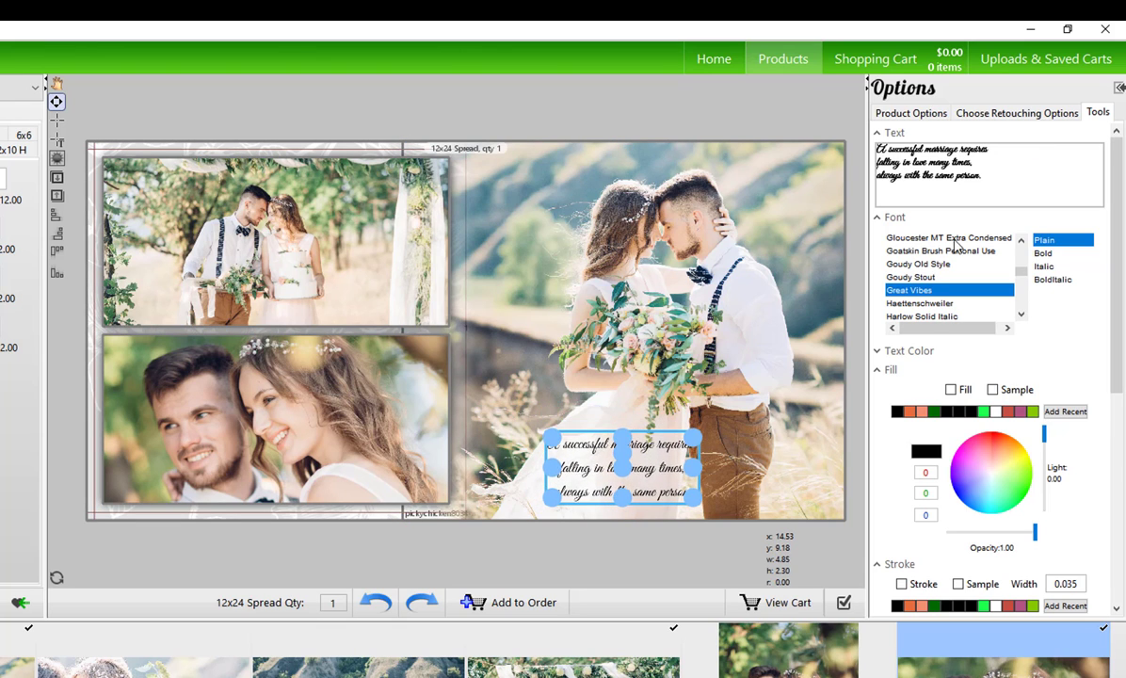
Step: Sample a green from the bouquet as the quote's text color, and shift the text box to x 14.28
left_click(908, 350)
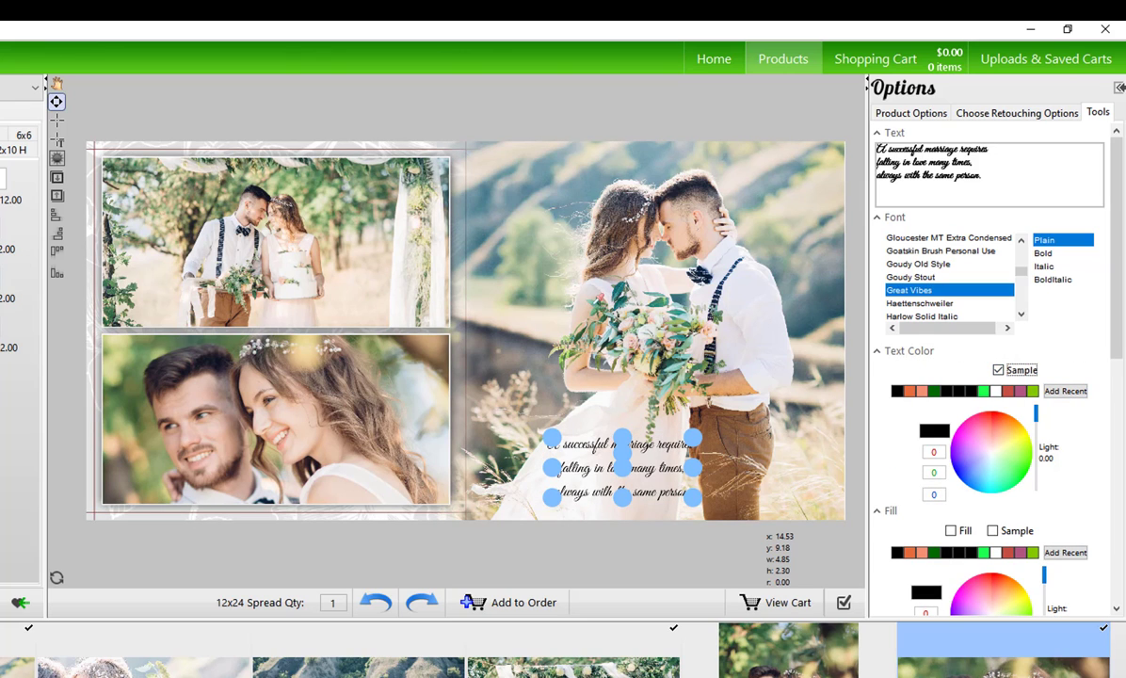
left_click(648, 411)
left_click(609, 489)
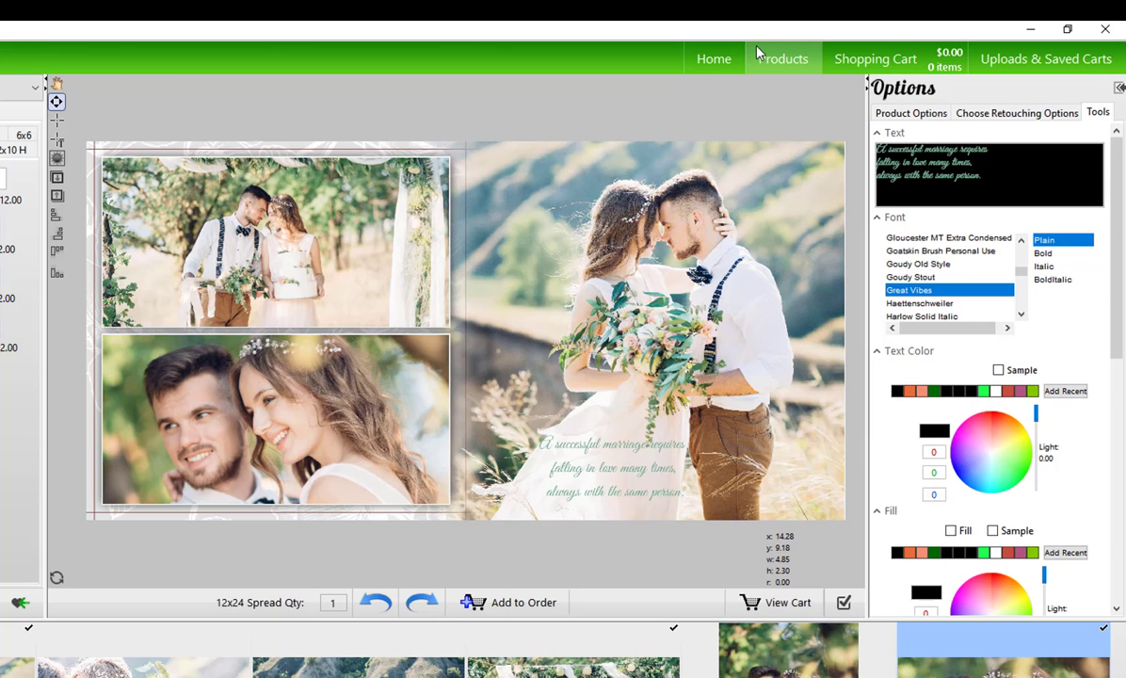
Step: Add the finished spread to the order, and set pickychicken8034-wedding-11.jpg as the background of a blank 12x24 spread
left_click(519, 607)
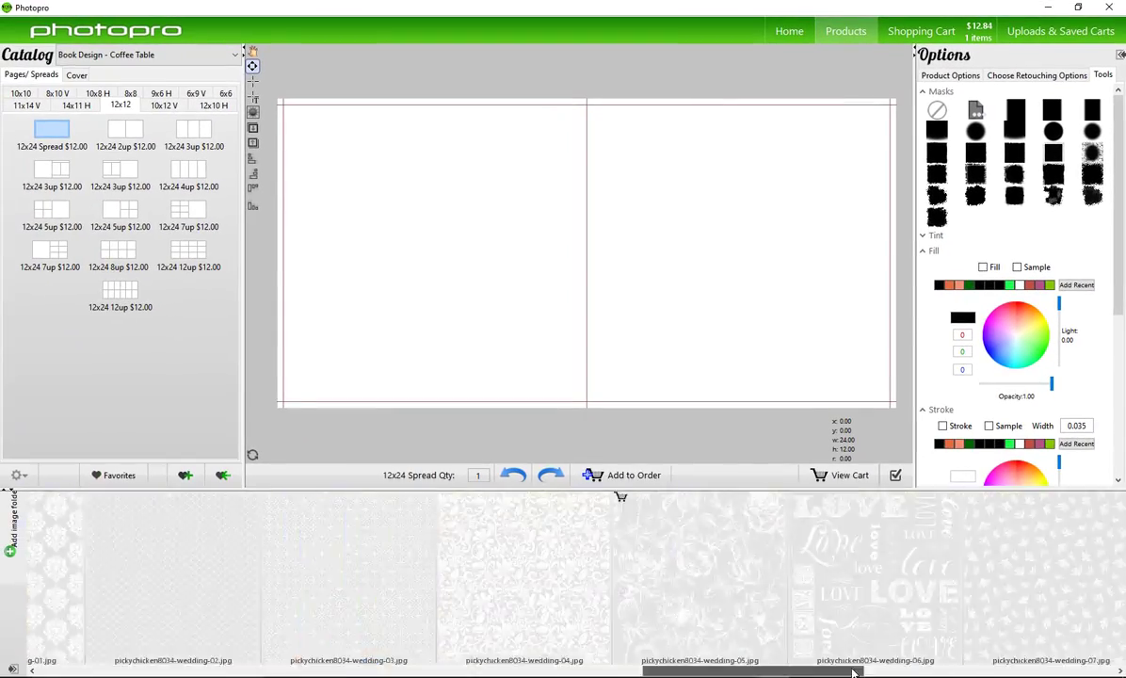
left_click_drag(855, 671, 1079, 659)
left_click_drag(512, 574, 593, 209)
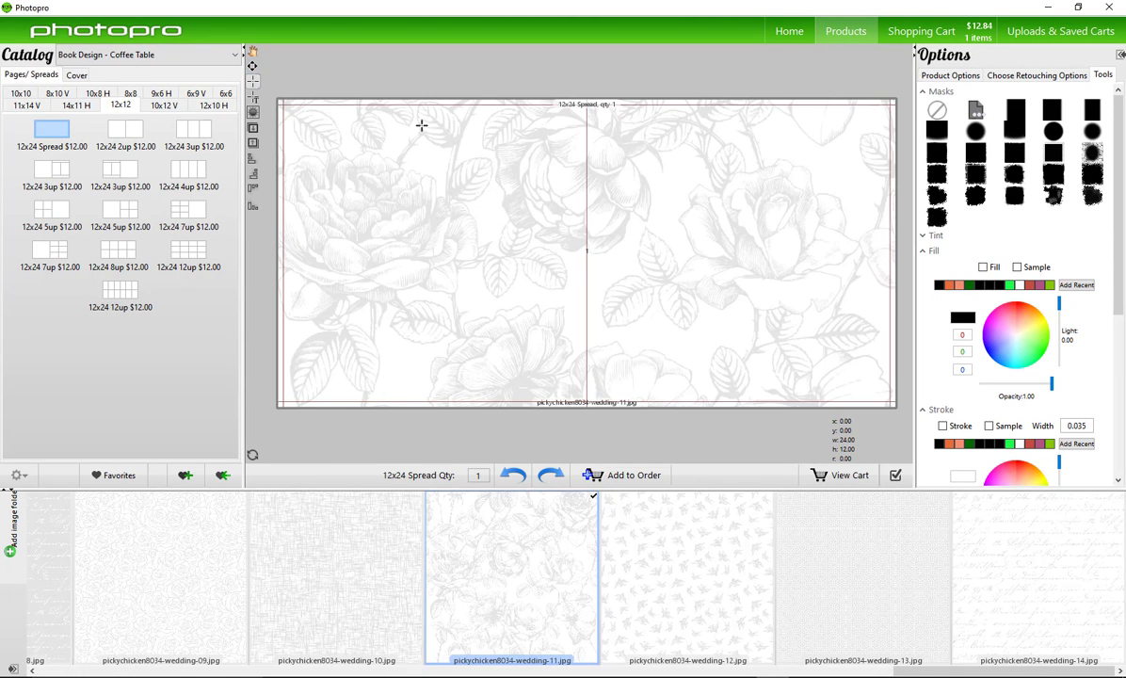
Step: Draw a full-height image box about 13 wide from the spread's left edge, and place AdobeStock_134376591.jpeg in it
left_click_drag(273, 96, 616, 402)
left_click_drag(1054, 670, 236, 640)
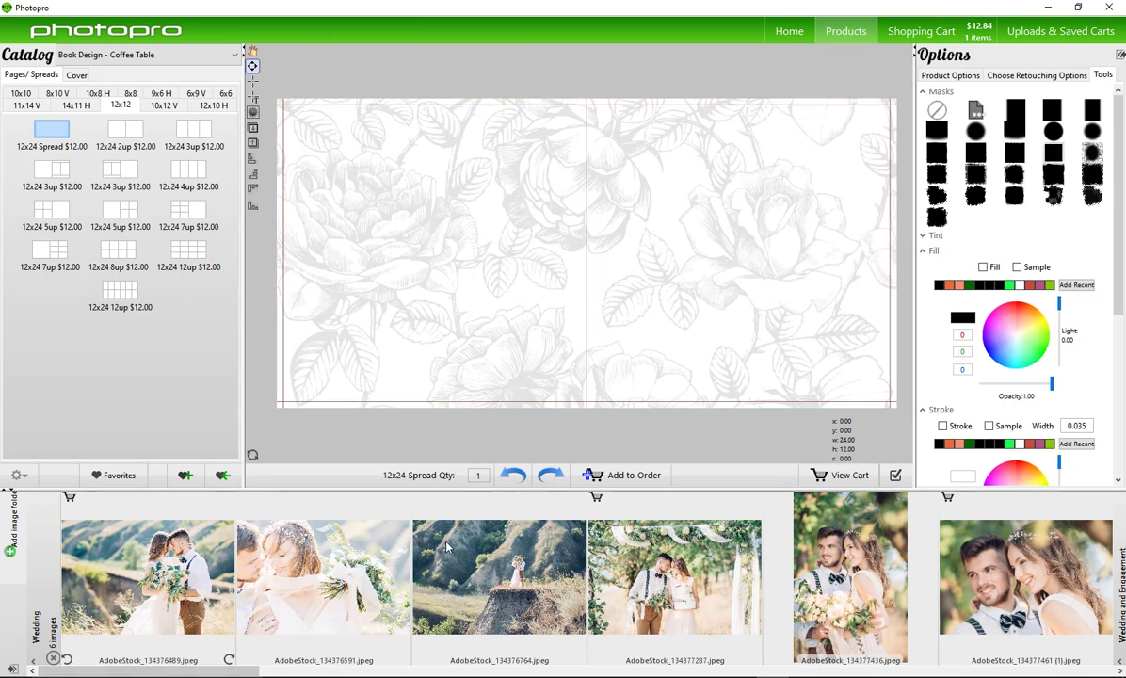
left_click_drag(282, 569, 754, 339)
Step: Duplicate the photo box to the right, narrow the copy against the spread's right edge, and place AdobeStock_134377436.jpeg in it
right_click(443, 252)
left_click(475, 372)
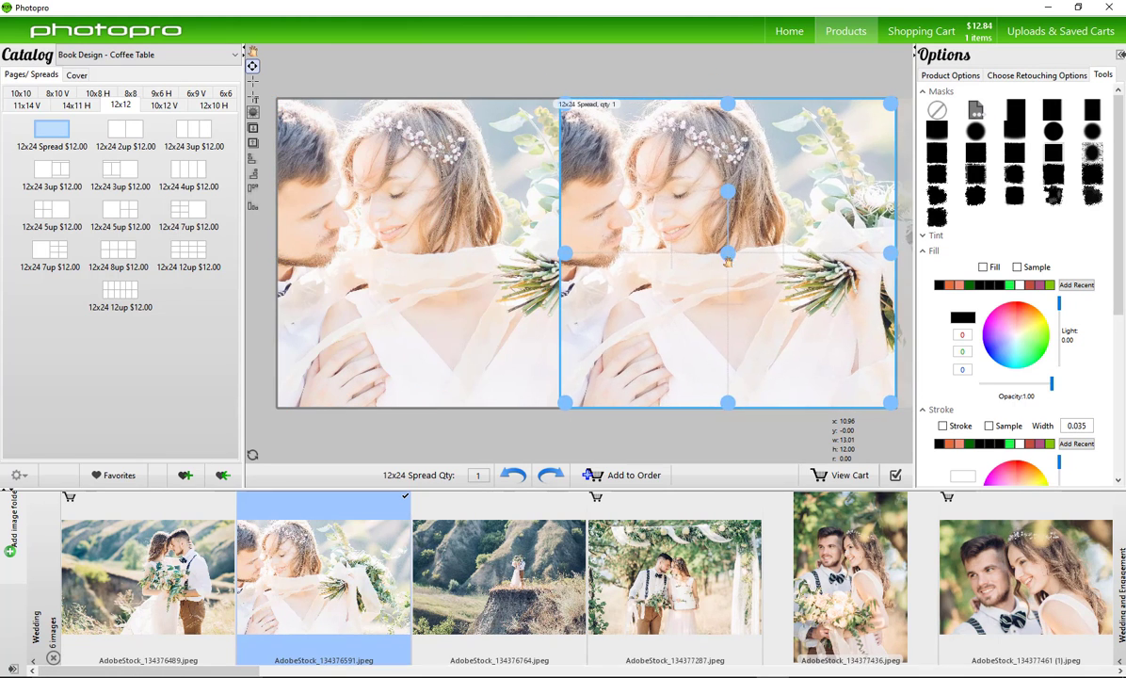
left_click_drag(563, 253, 720, 267)
left_click_drag(850, 576, 679, 339)
Step: Duplicate the narrow photo box and stretch the copy across the whole spread, about 23.97 wide by 12 high
right_click(849, 305)
left_click(889, 423)
left_click_drag(731, 253, 891, 253)
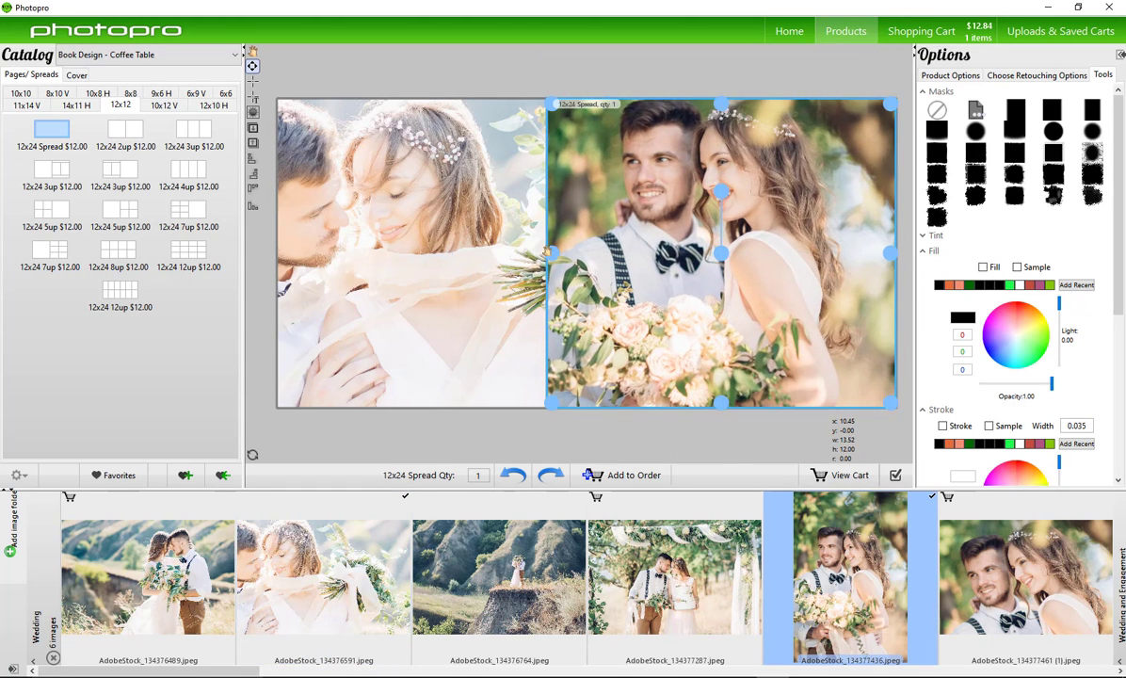
left_click_drag(552, 253, 277, 242)
Step: Place AdobeStock_134376764.jpeg in the full-spread box, and send that box behind the two side photos
left_click_drag(499, 575, 632, 328)
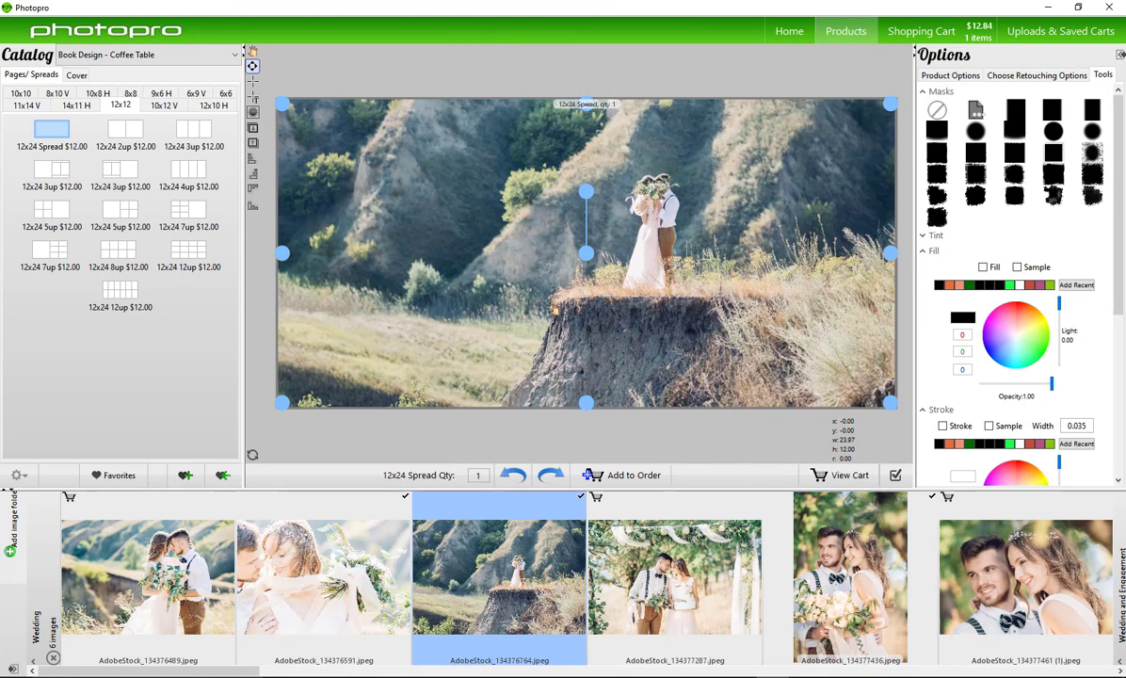
left_click(253, 129)
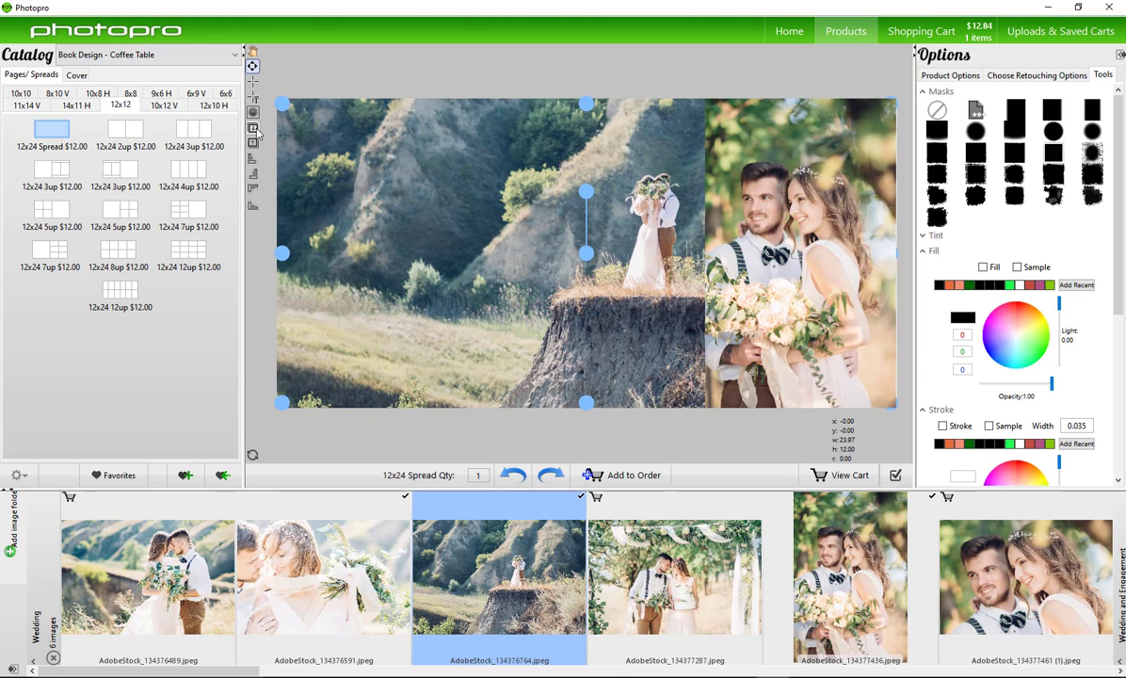
left_click(253, 129)
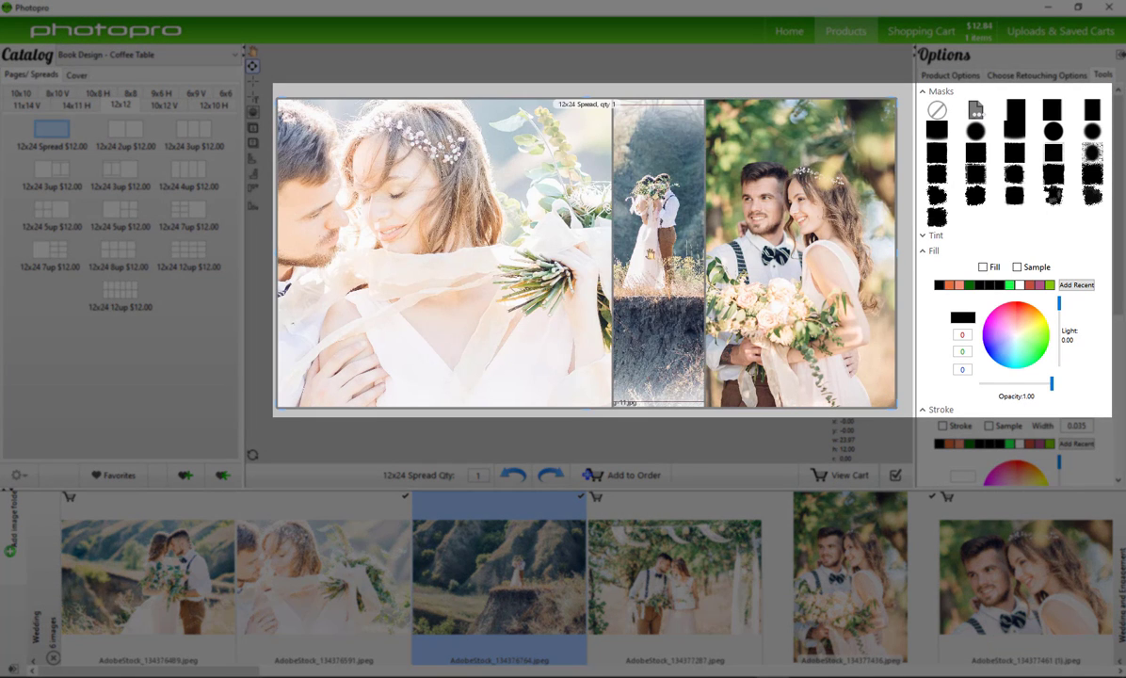
Step: Apply fading edge masks to the left and right photos so their inner edges blend into the center photo
left_click(573, 352)
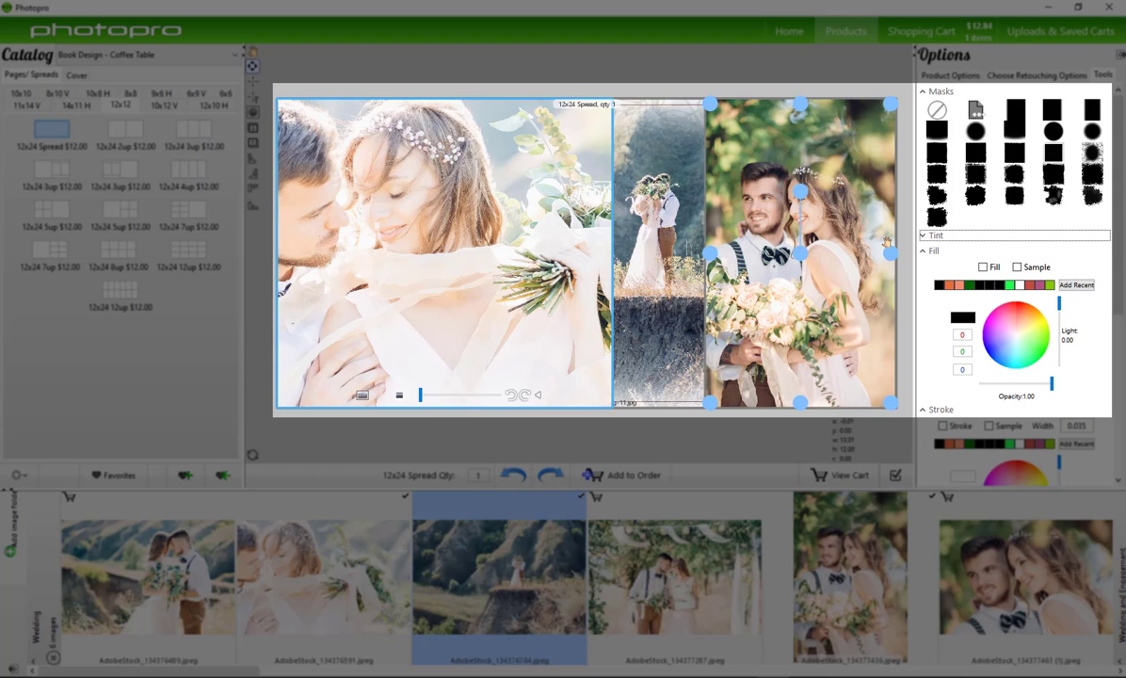
left_click(800, 189)
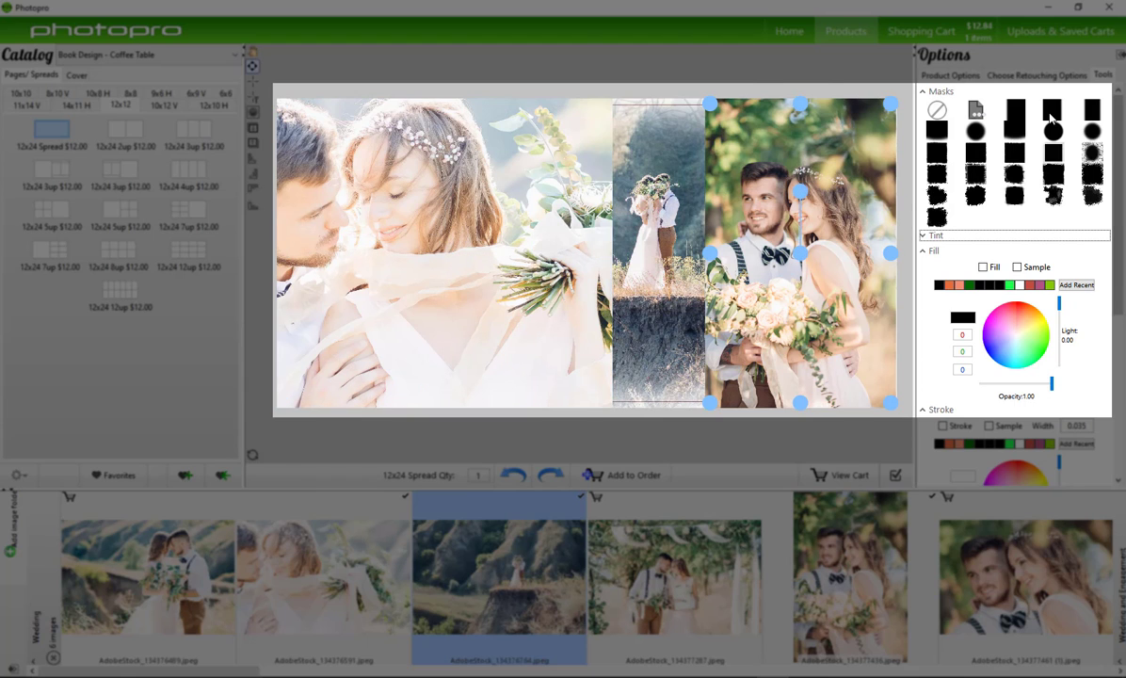
left_click(1049, 114)
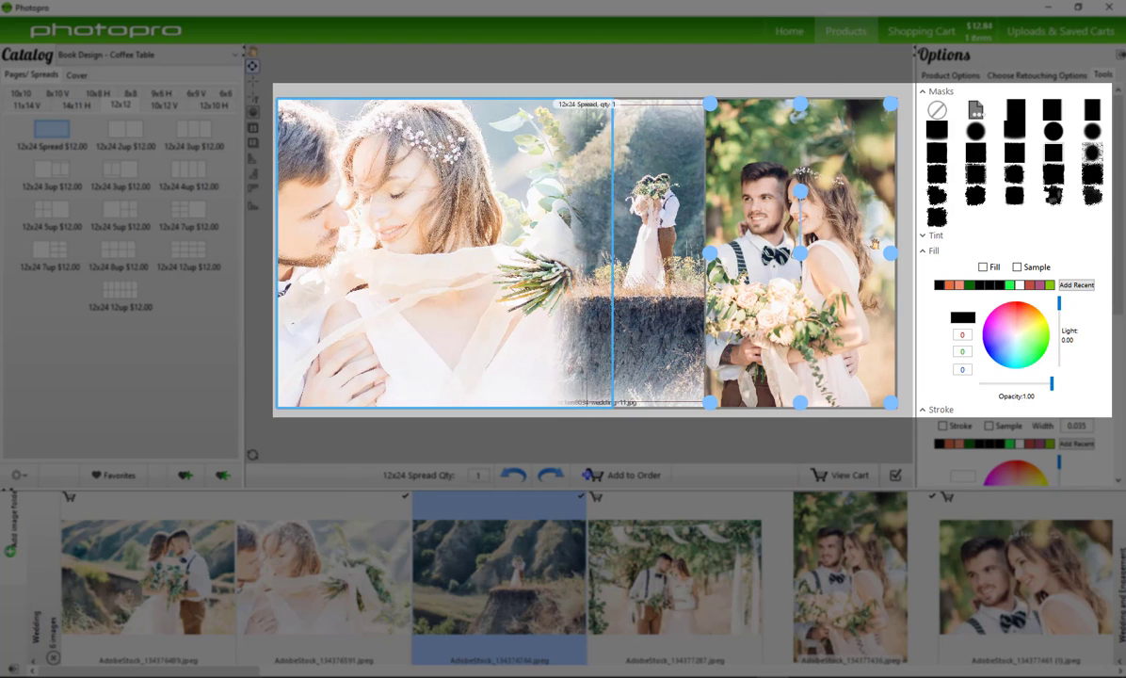
left_click(867, 238)
left_click(1014, 115)
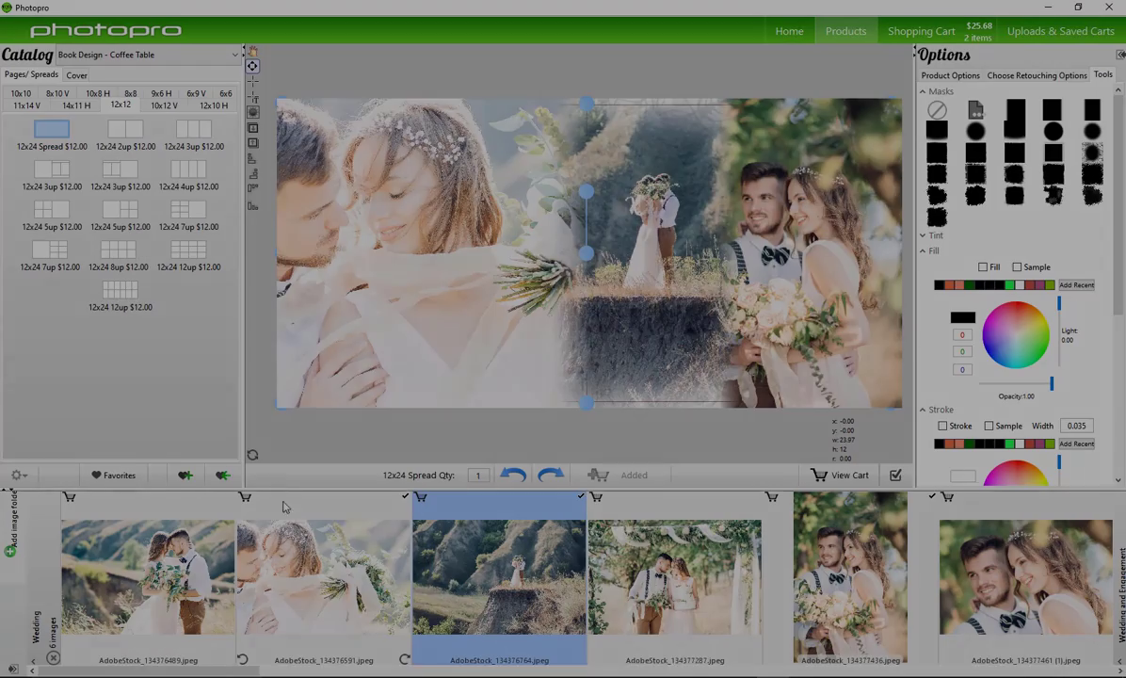
Step: Add the blended three-photo spread to the order and open the shopping cart
left_click(632, 476)
left_click(845, 475)
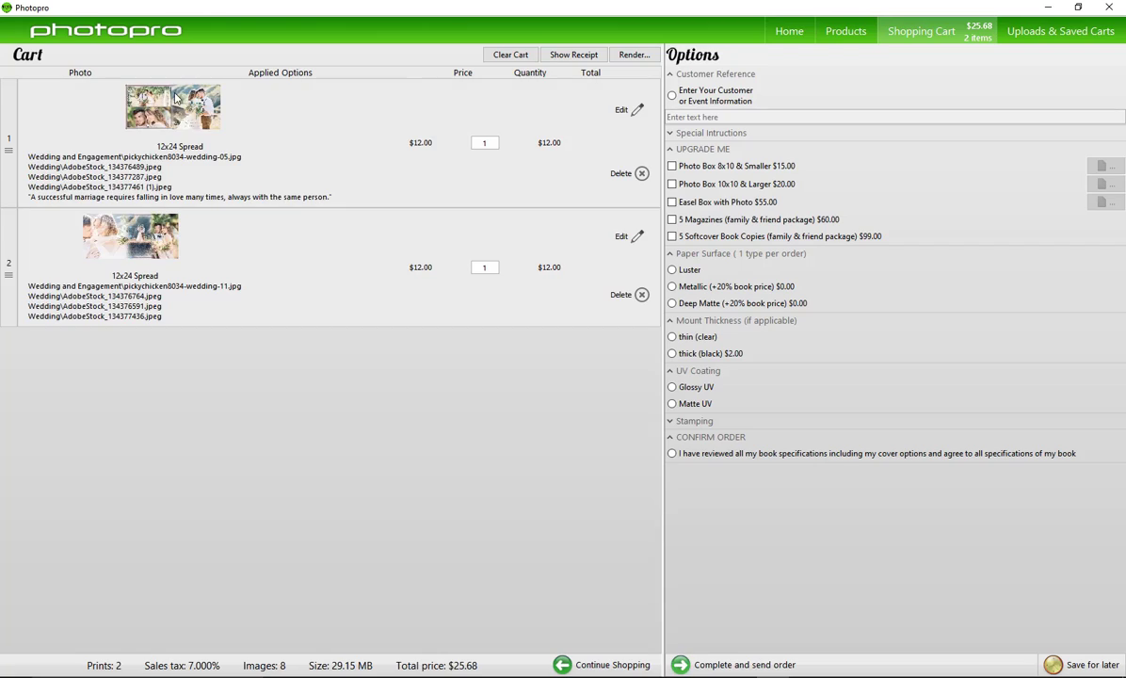